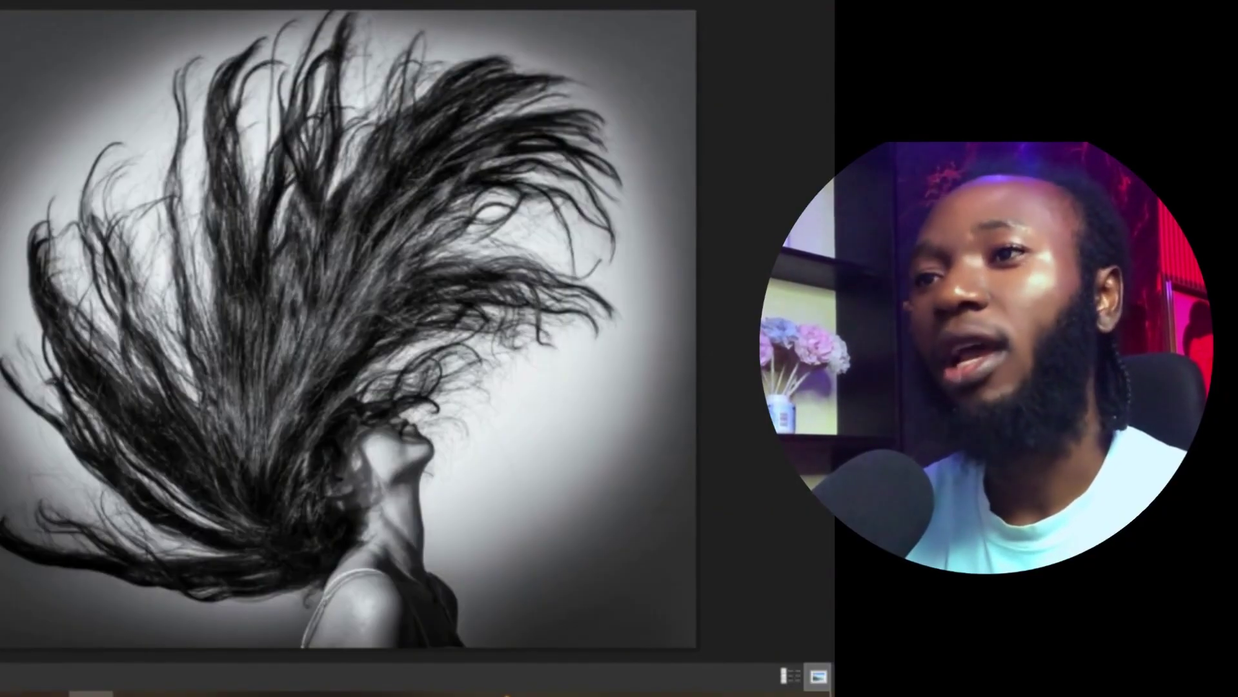
- Cycle past the dandelion and dark deer sample photos to the flying-hair portrait
{"action": "key", "text": "Right"}
{"action": "key", "text": "Right"}
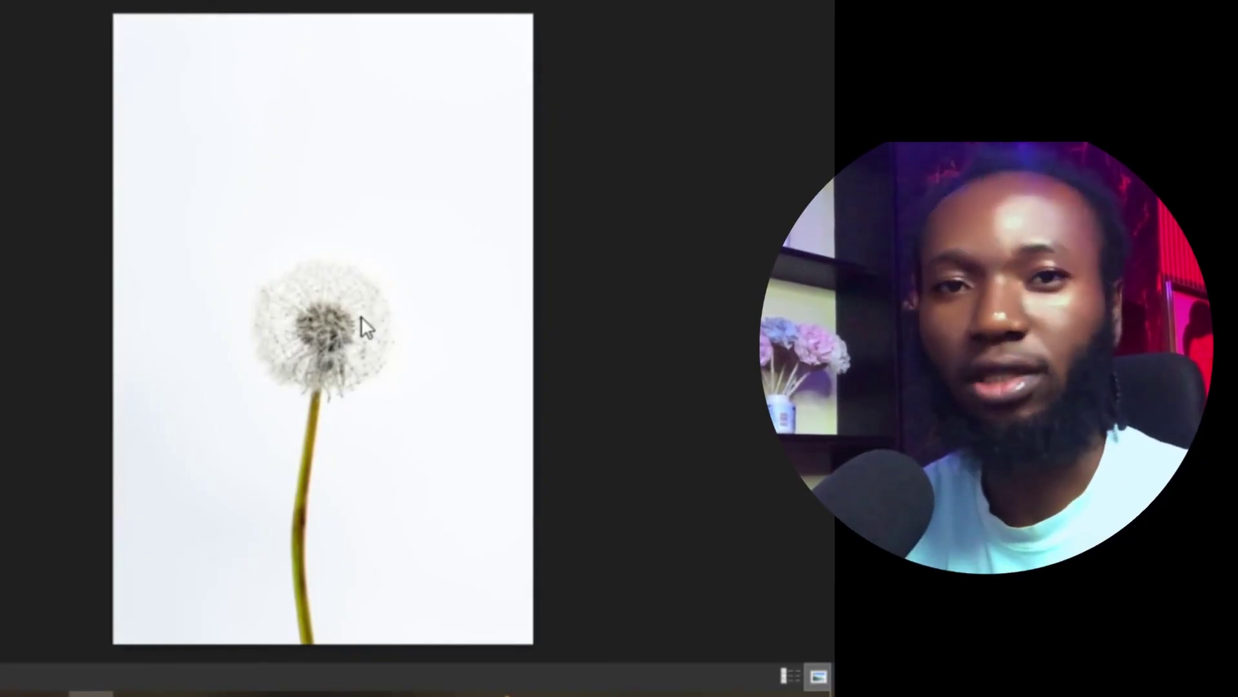
{"action": "key", "text": "Right"}
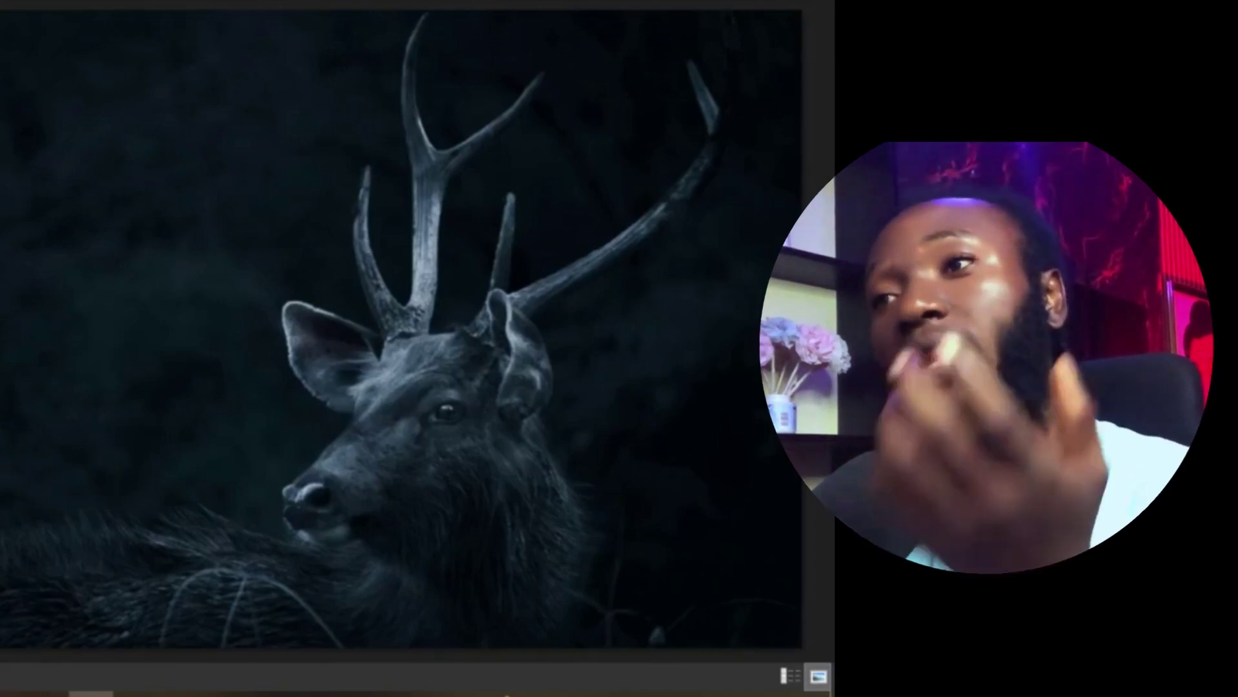
{"action": "key", "text": "Right"}
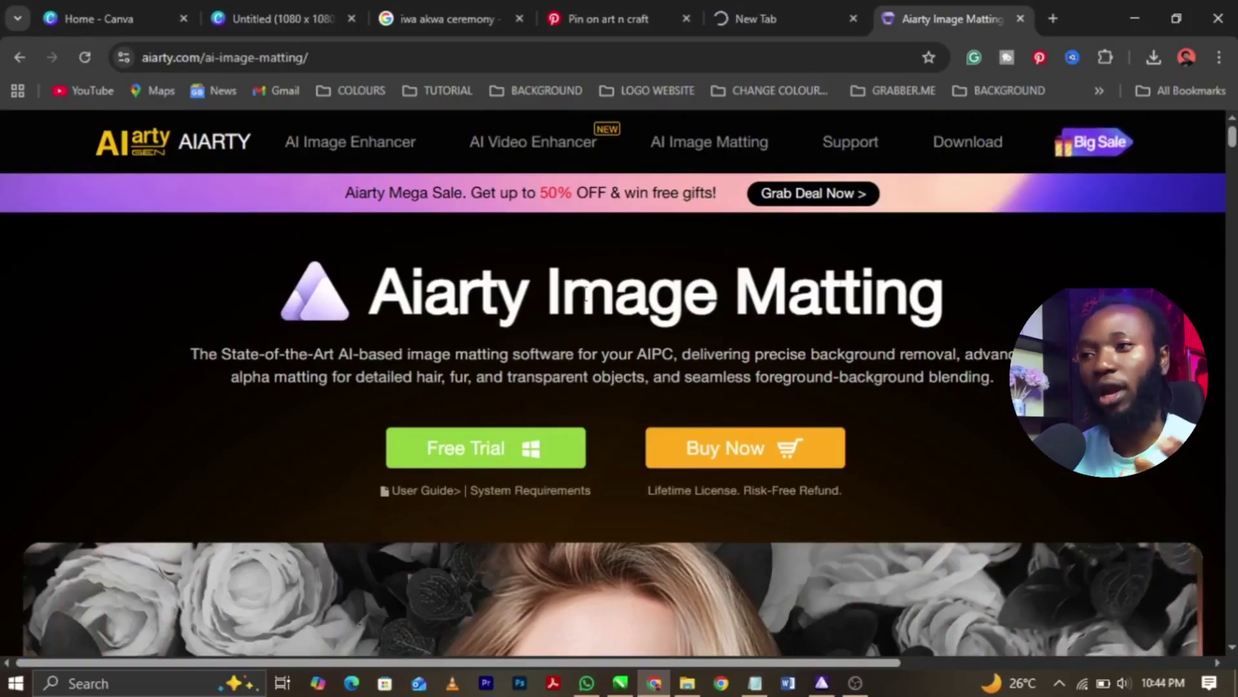
- Scroll up and down the Aiarty Image Matting page to watch its background-swap demo
{"action": "scroll", "coordinate": [730, 284], "scroll_direction": "down", "scroll_amount": 6}
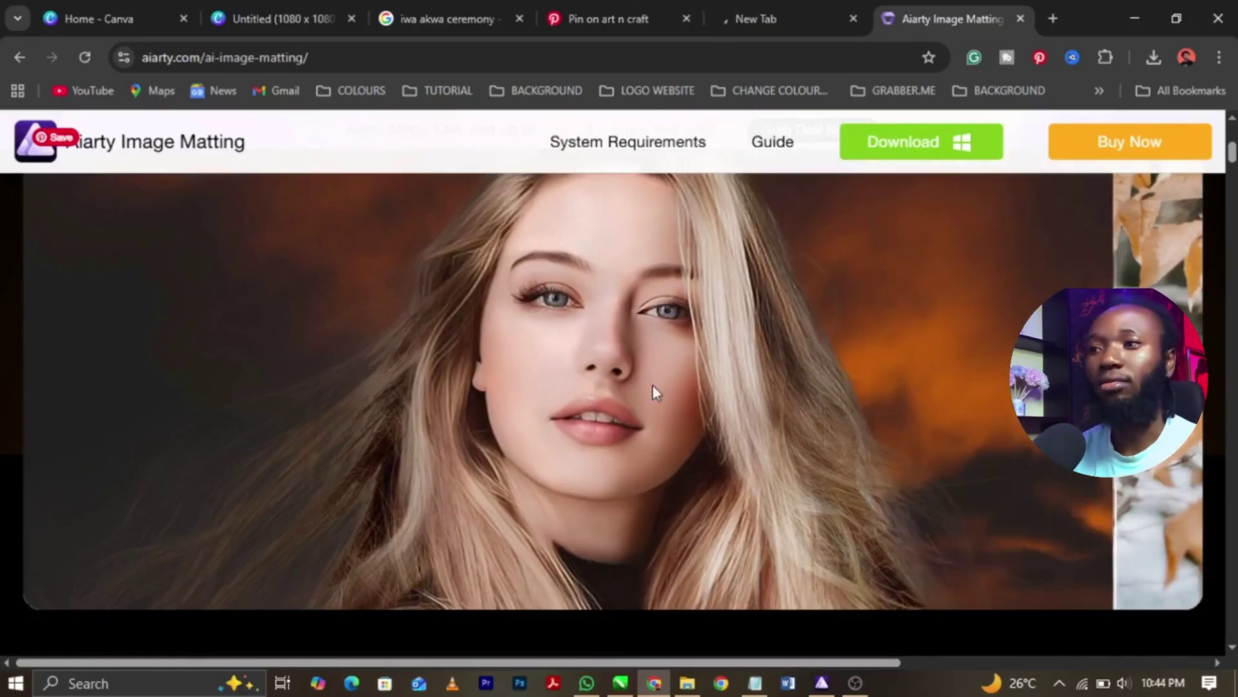
{"action": "scroll", "coordinate": [825, 392], "scroll_direction": "up", "scroll_amount": 3}
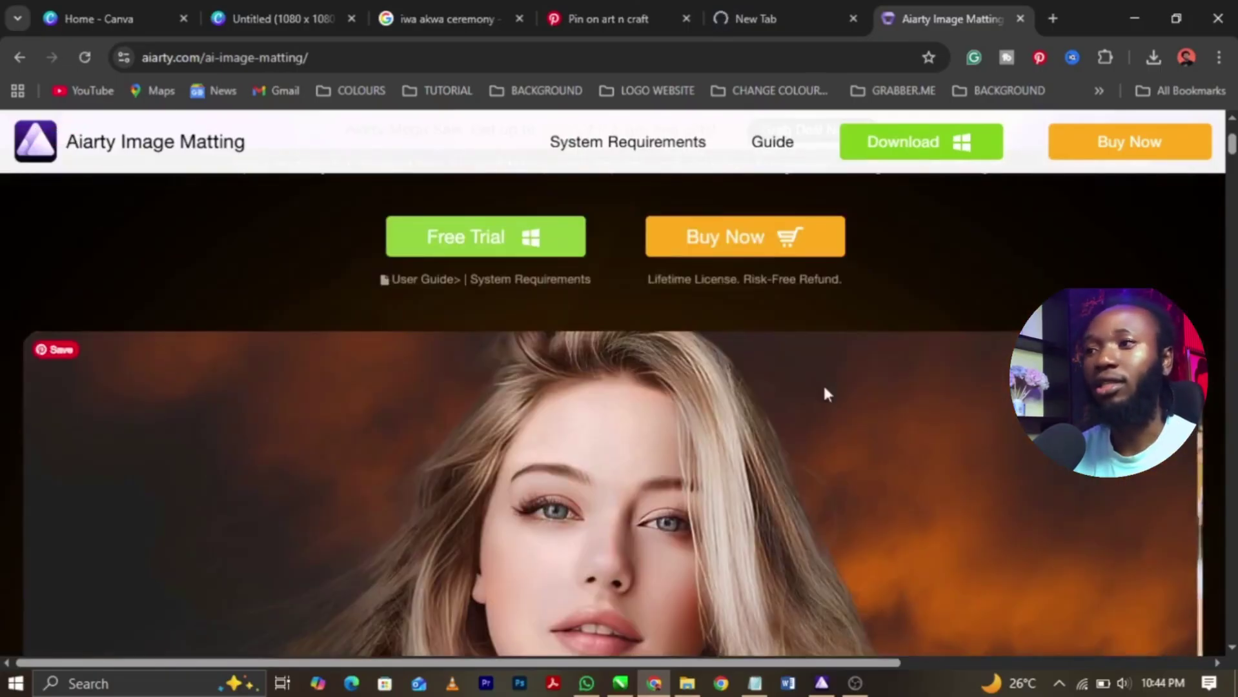
{"action": "scroll", "coordinate": [1231, 153], "scroll_direction": "down", "scroll_amount": 3}
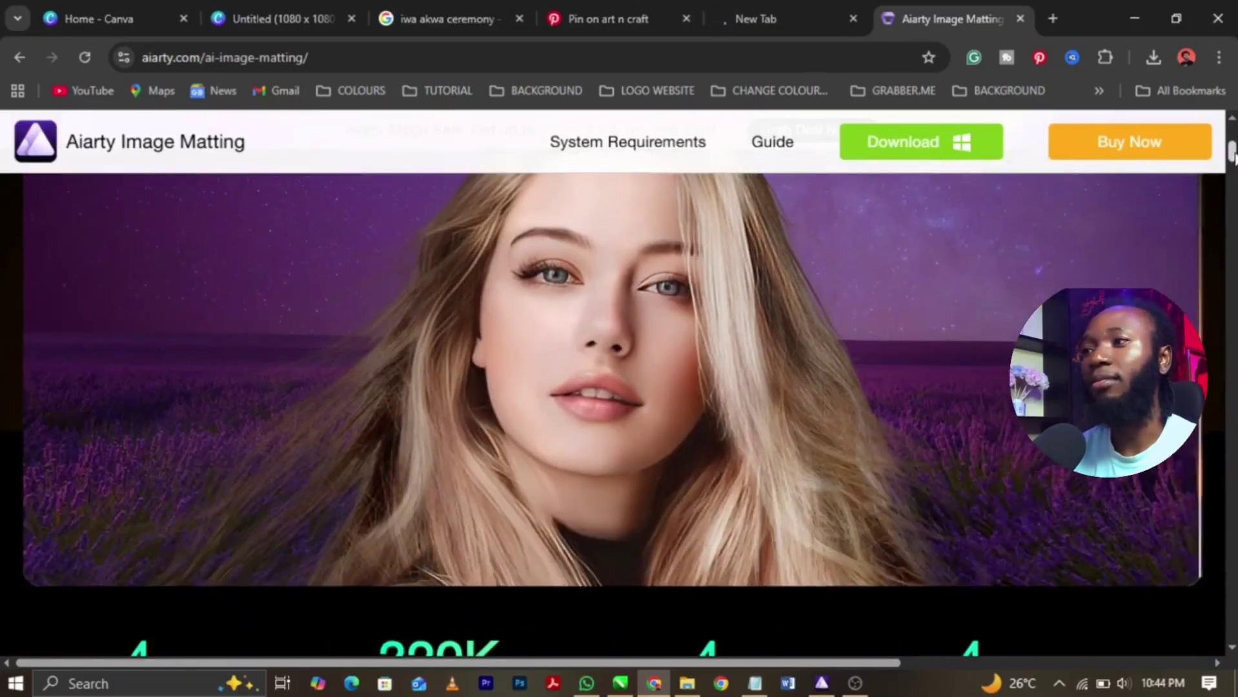
{"action": "scroll", "coordinate": [1231, 153], "scroll_direction": "up", "scroll_amount": 2}
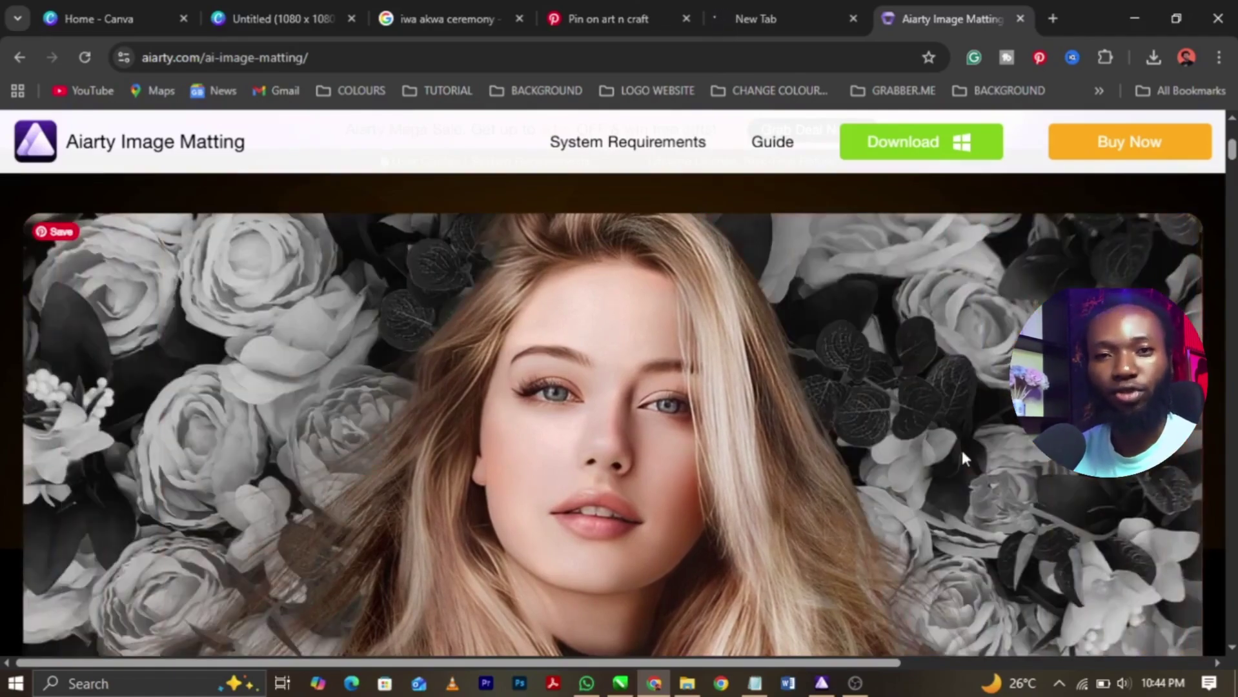
{"action": "scroll", "coordinate": [961, 446], "scroll_direction": "down", "scroll_amount": 5}
{"action": "scroll", "coordinate": [960, 446], "scroll_direction": "up", "scroll_amount": 10}
{"action": "scroll", "coordinate": [960, 447], "scroll_direction": "down", "scroll_amount": 10}
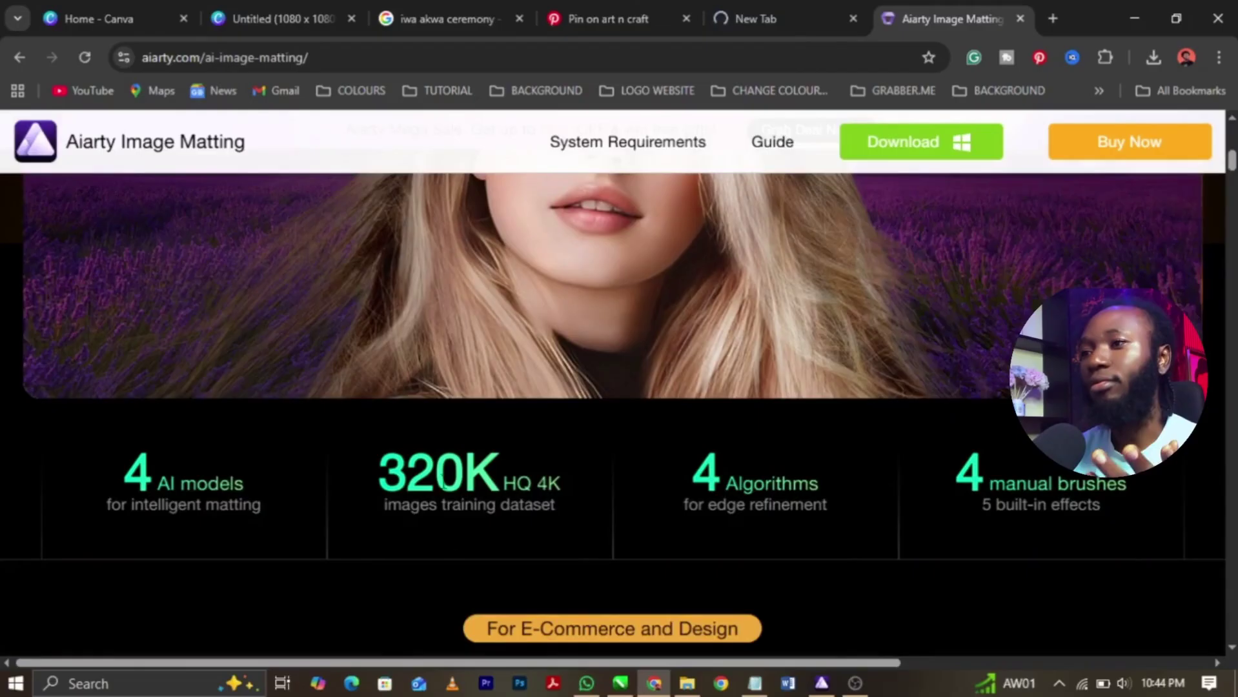
{"action": "scroll", "coordinate": [414, 477], "scroll_direction": "up", "scroll_amount": 10}
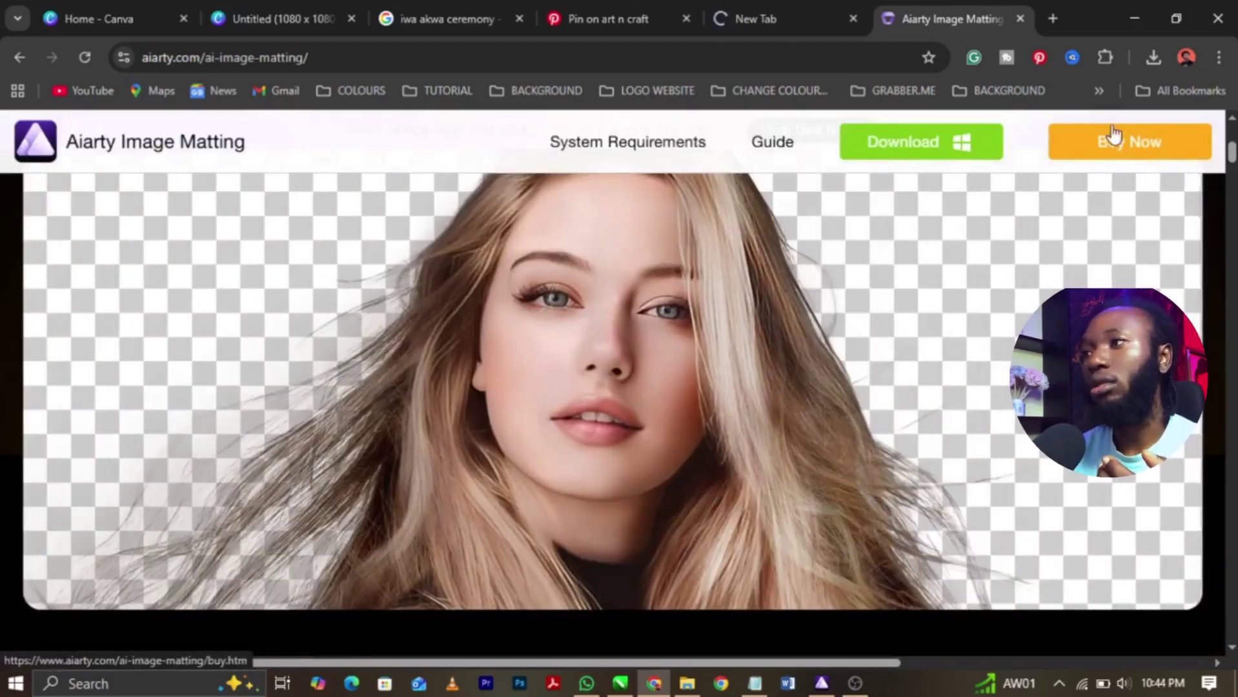
- Minimize Chrome, return to the aiarty imge folder and select the aiarty-image-matting installer
{"action": "left_click", "coordinate": [1142, 18]}
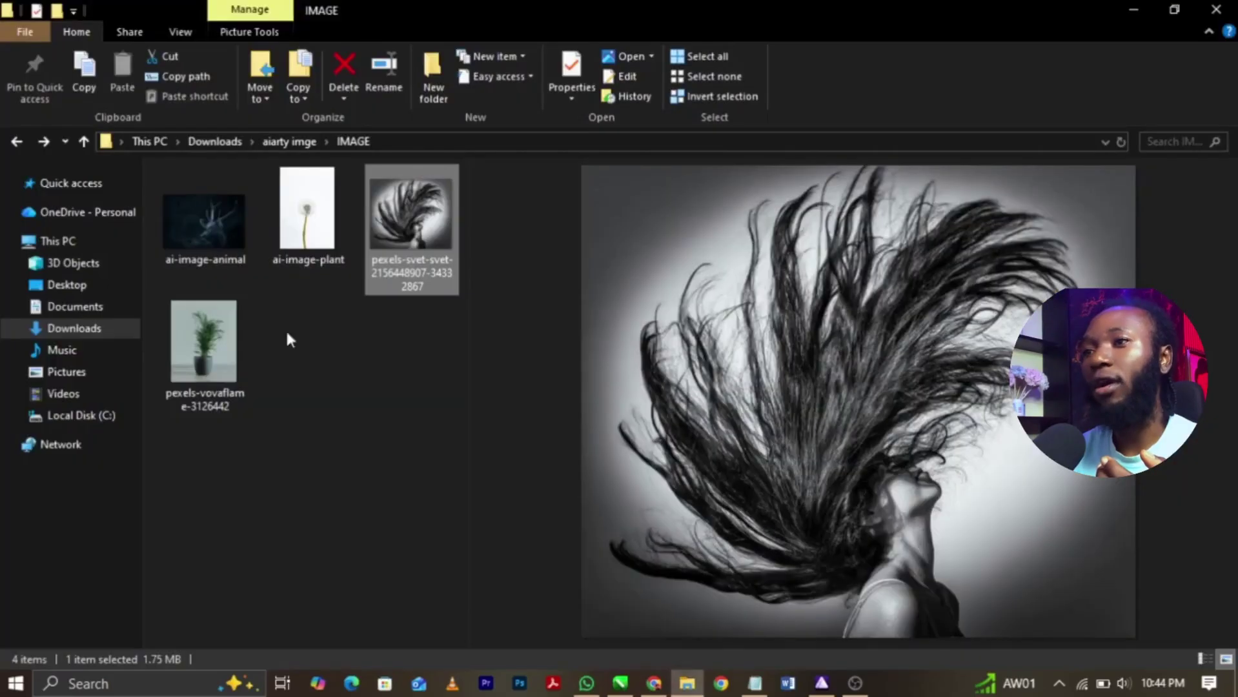
{"action": "left_click", "coordinate": [16, 145]}
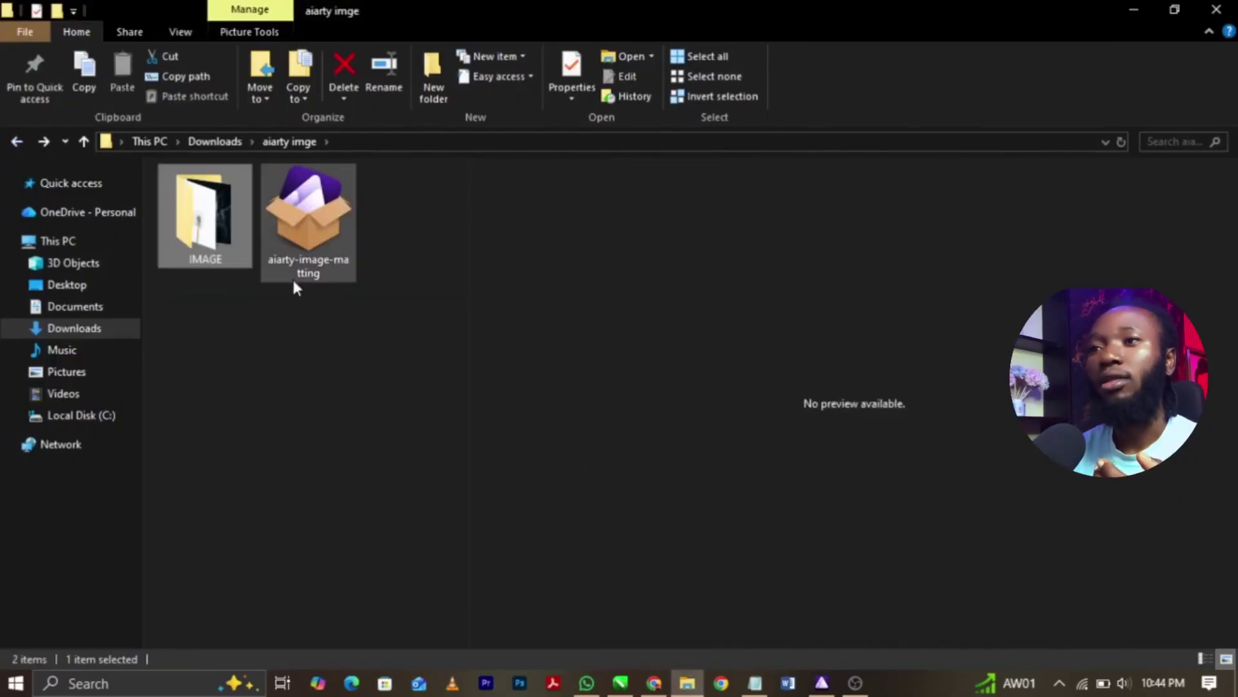
{"action": "left_click", "coordinate": [301, 256]}
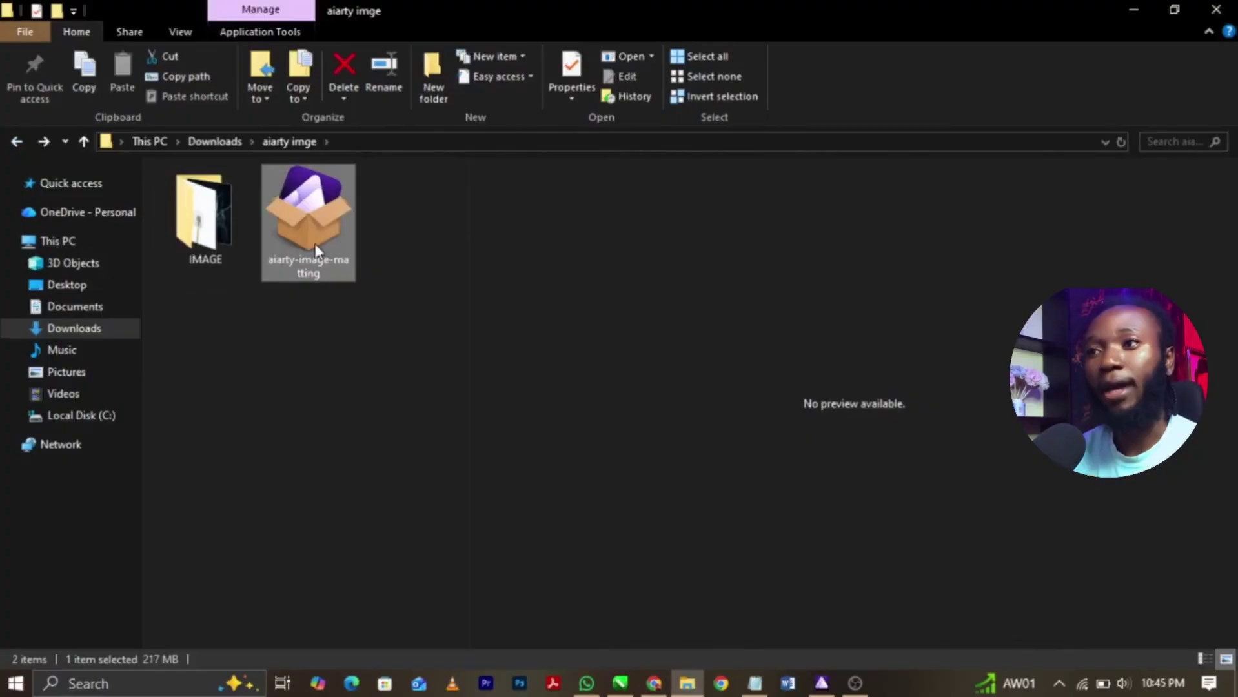
{"action": "left_click", "coordinate": [316, 305]}
{"action": "mouse_move", "coordinate": [315, 258]}
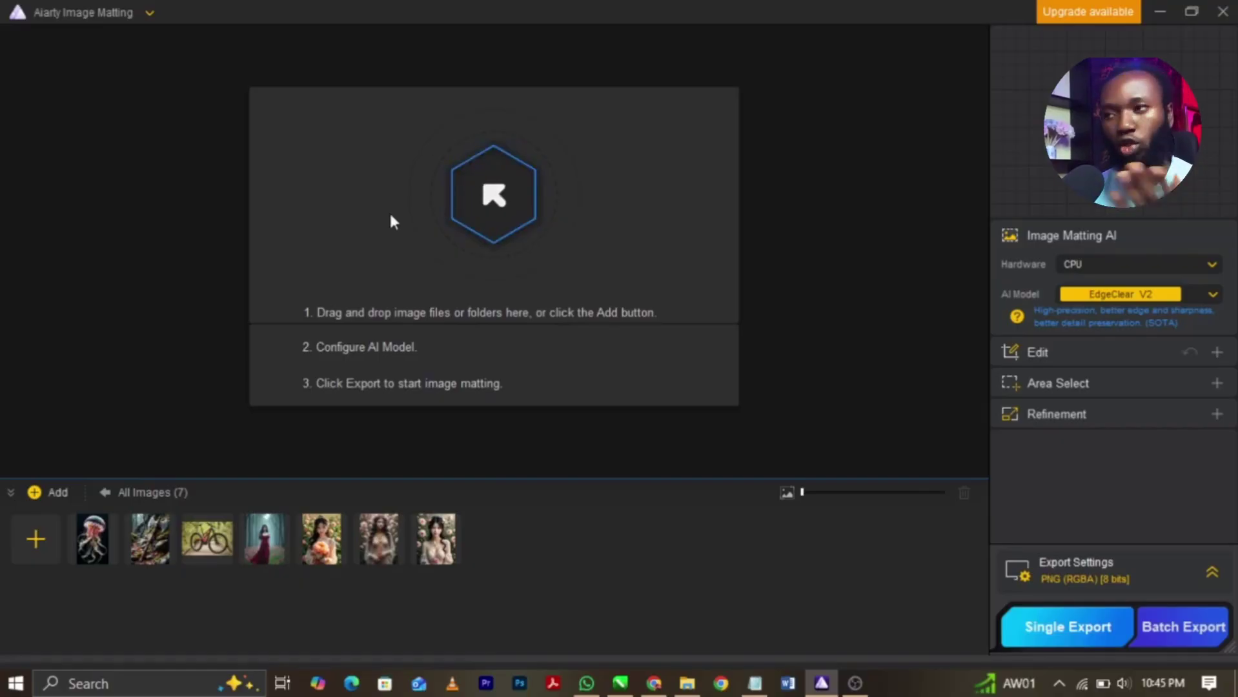
- Add the pexels-svet flying-hair photo from Downloads > aiarty imge > IMAGE
{"action": "left_click", "coordinate": [501, 200]}
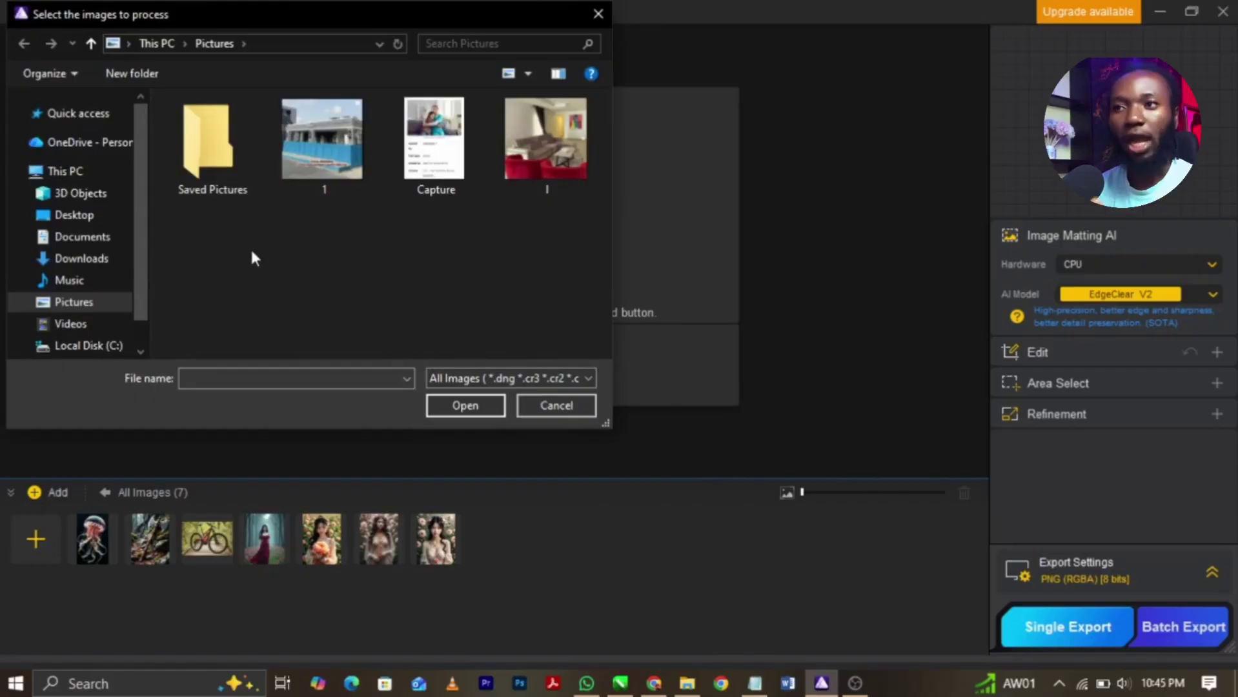
{"action": "left_click", "coordinate": [94, 262]}
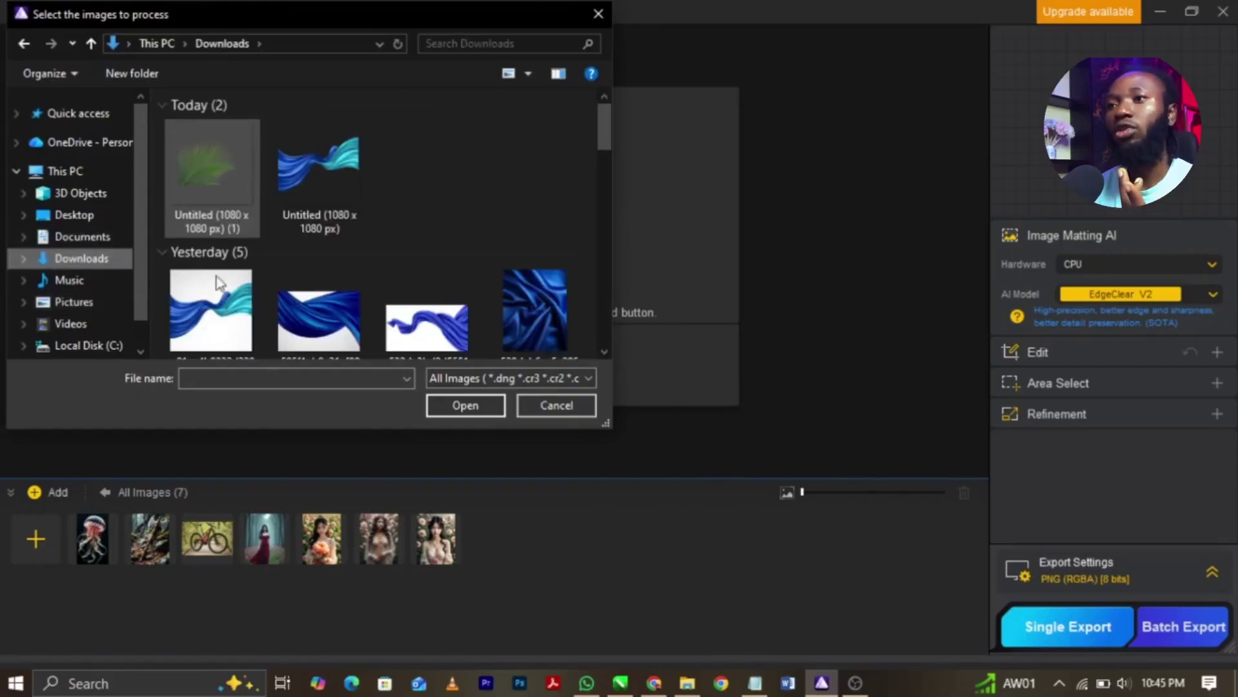
{"action": "scroll", "coordinate": [216, 282], "scroll_direction": "down", "scroll_amount": 5}
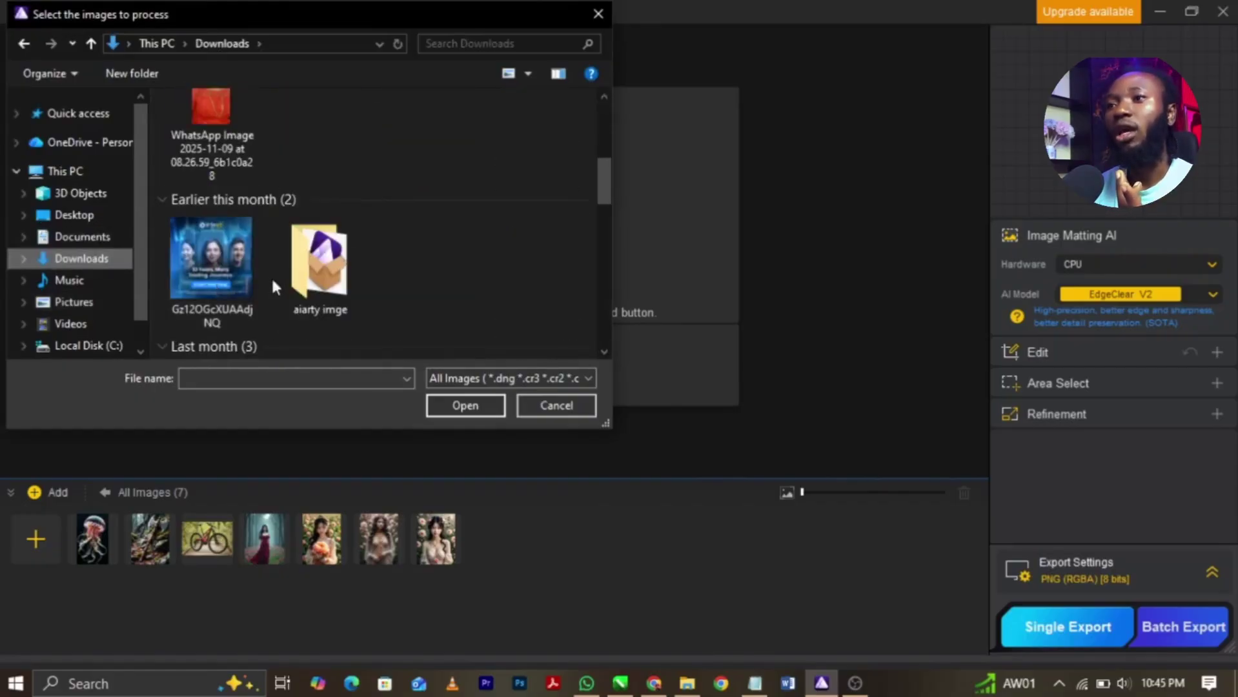
{"action": "left_click", "coordinate": [307, 275]}
{"action": "double_click", "coordinate": [306, 275]}
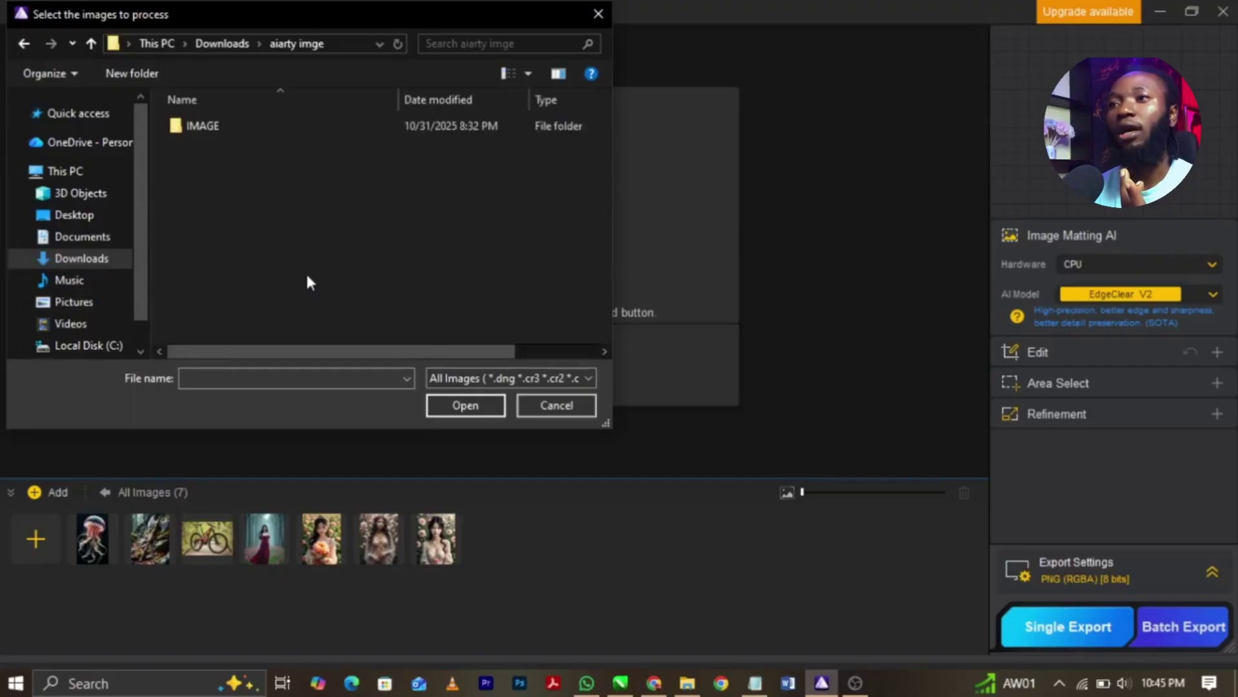
{"action": "double_click", "coordinate": [232, 129]}
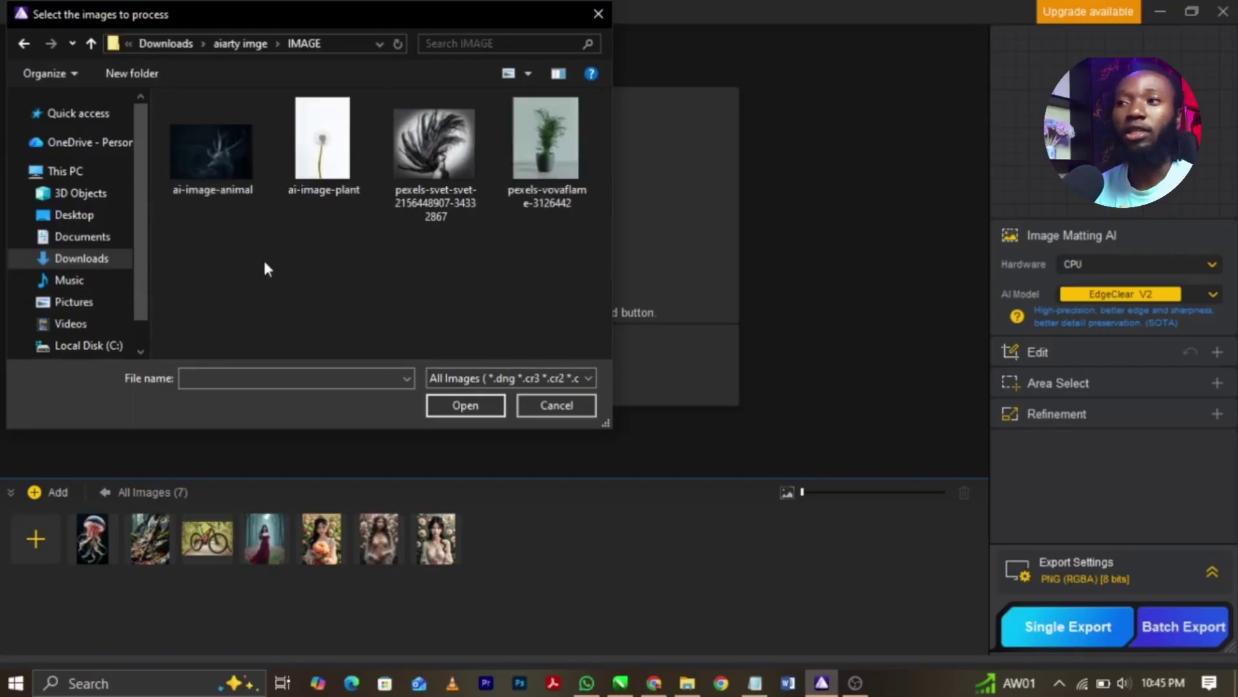
{"action": "left_click", "coordinate": [442, 165]}
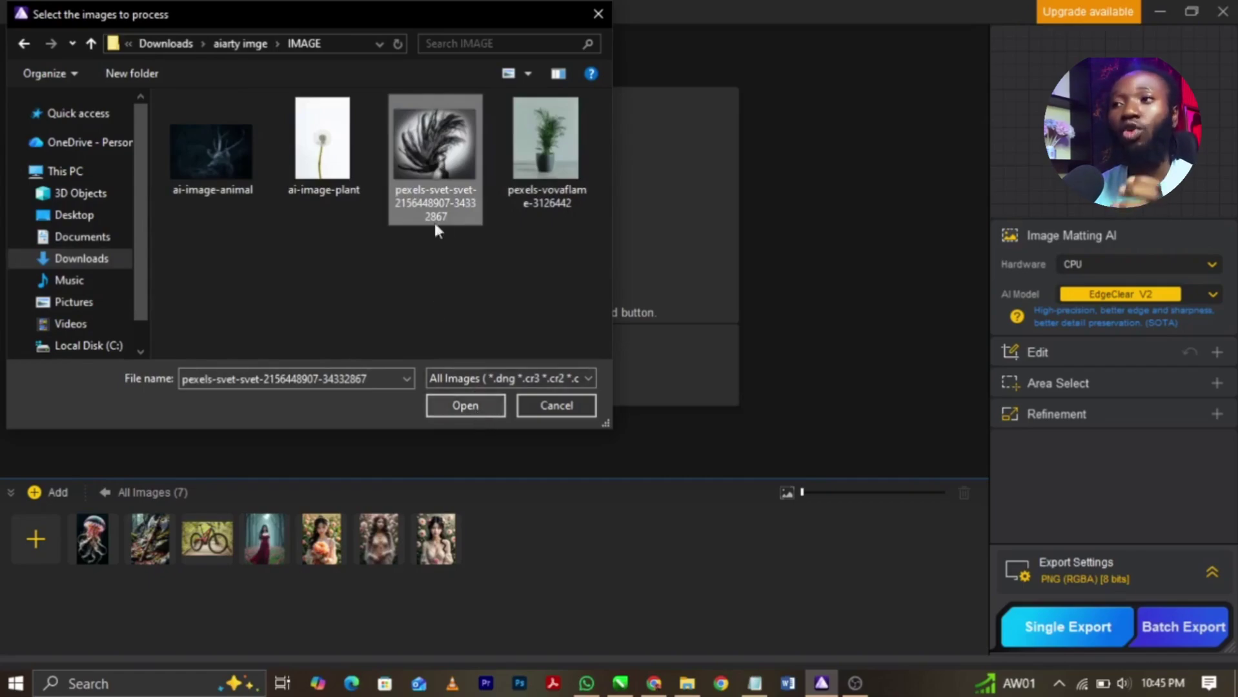
{"action": "mouse_move", "coordinate": [424, 141]}
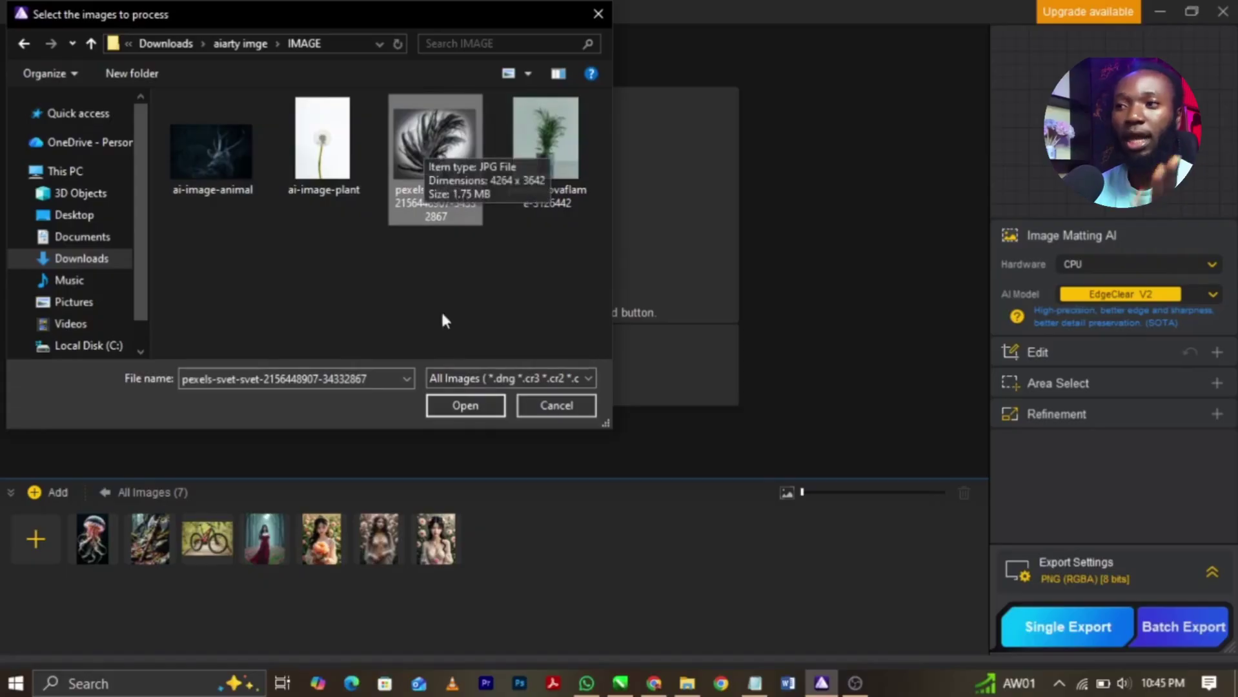
{"action": "left_click", "coordinate": [473, 405]}
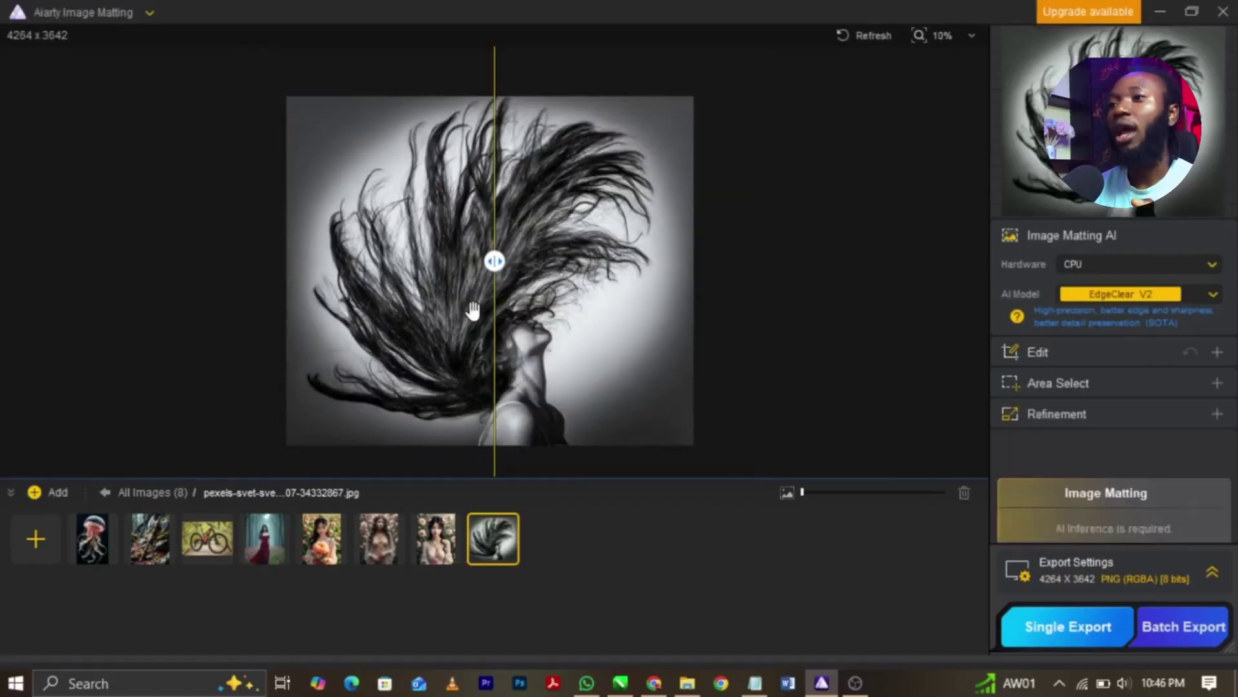
- Compare the before/after views and keep CPU as the processing hardware
{"action": "left_click_drag", "start_coordinate": [501, 267], "coordinate": [279, 279]}
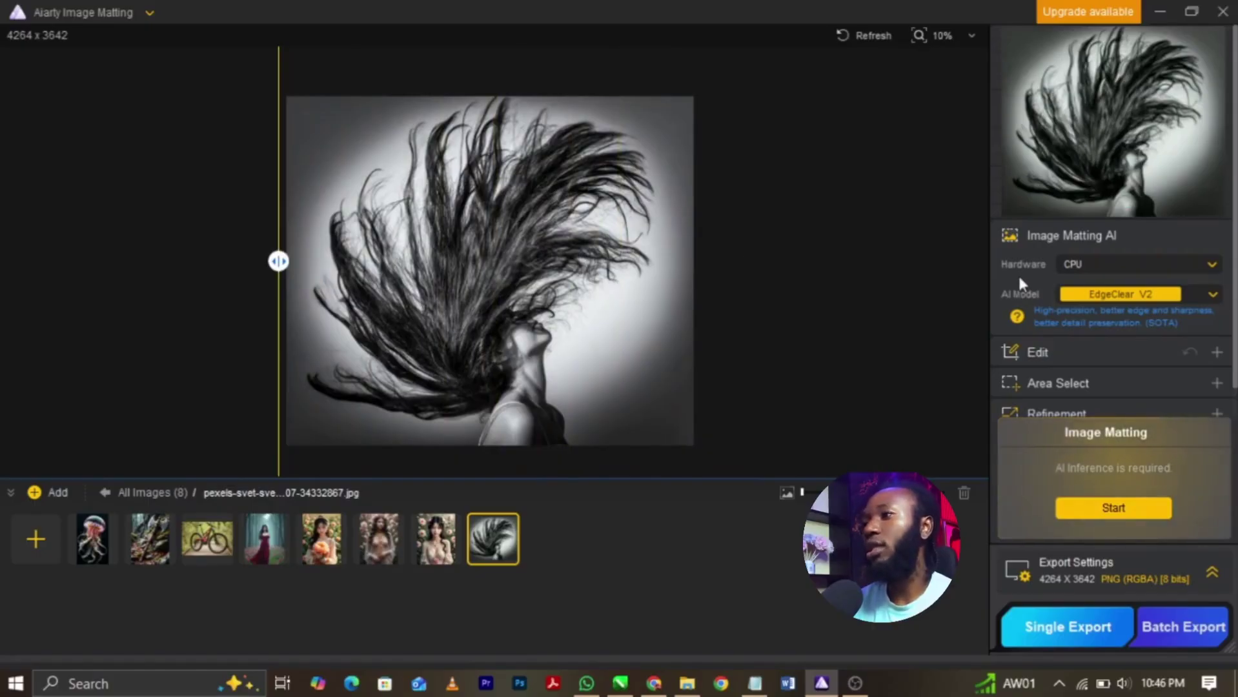
{"action": "left_click", "coordinate": [1213, 266]}
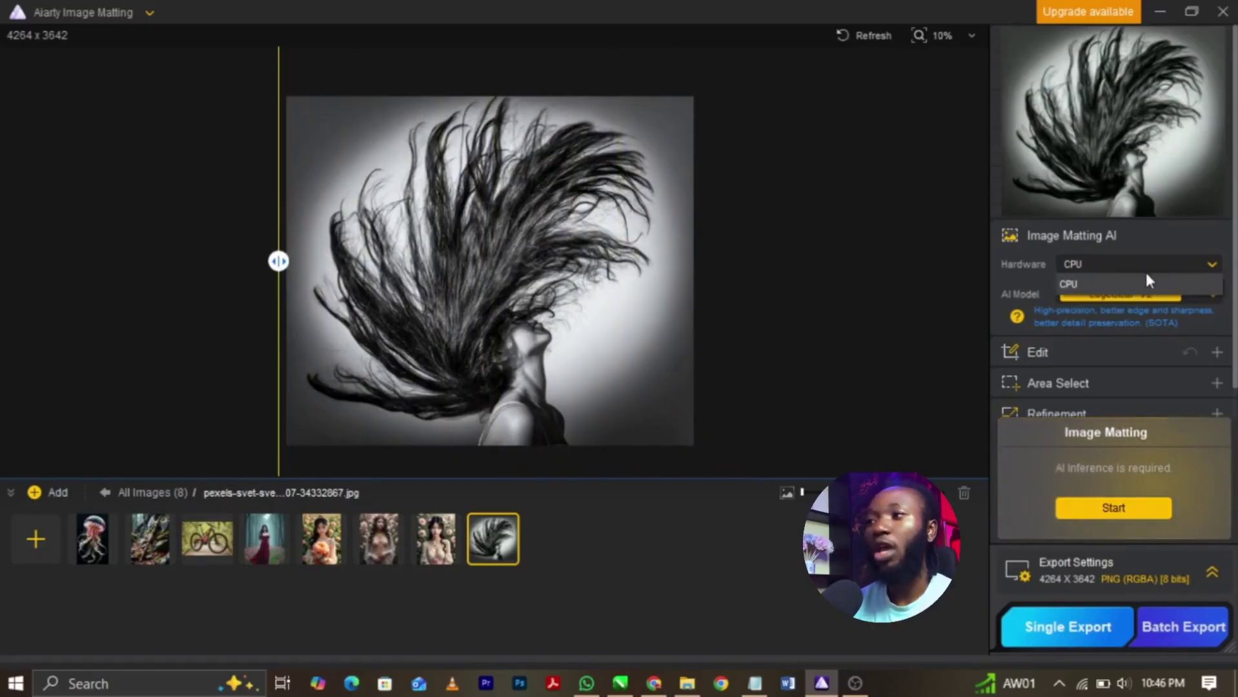
{"action": "left_click", "coordinate": [999, 270]}
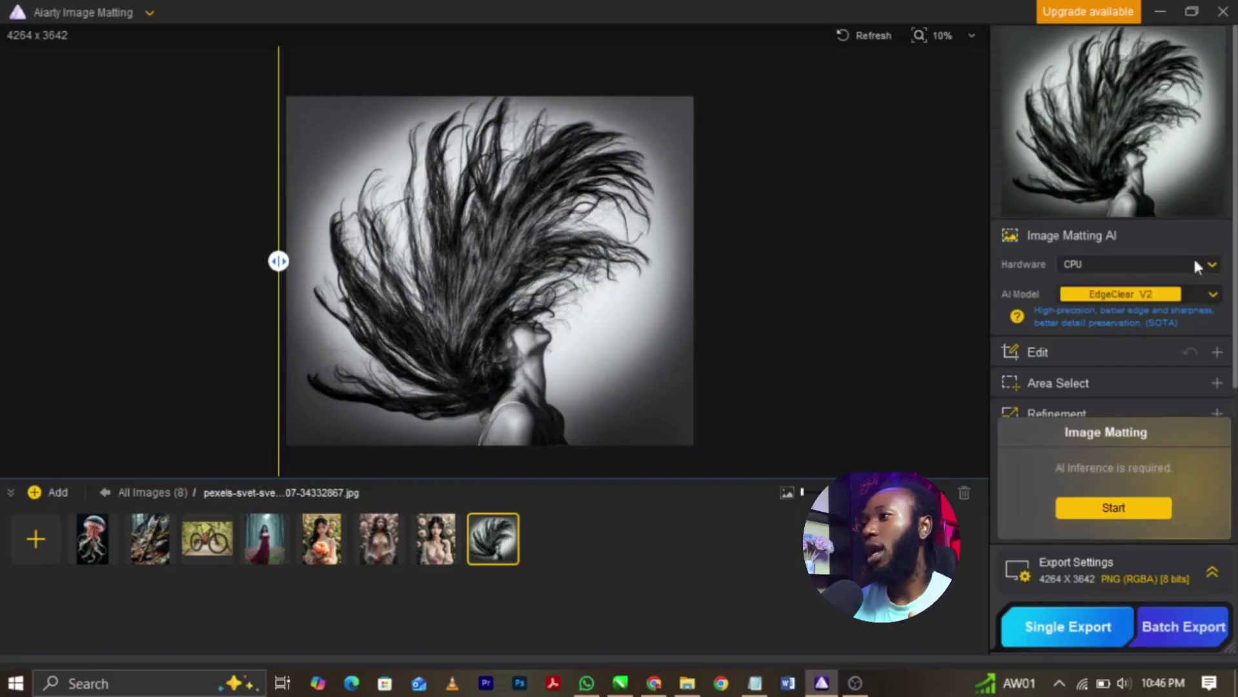
{"action": "scroll", "coordinate": [1091, 237], "scroll_direction": "down", "scroll_amount": 1}
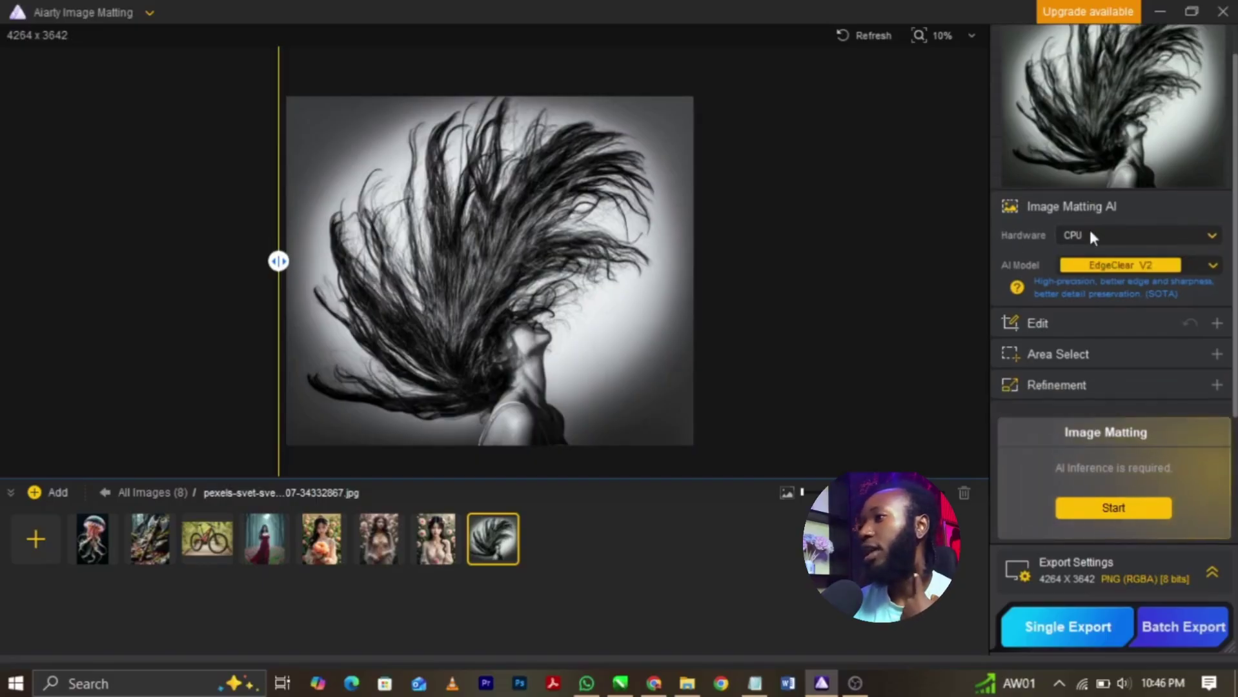
- Keep EdgeClear V2 as the AI model and slide the before/after split across the portrait
{"action": "left_click", "coordinate": [1213, 266]}
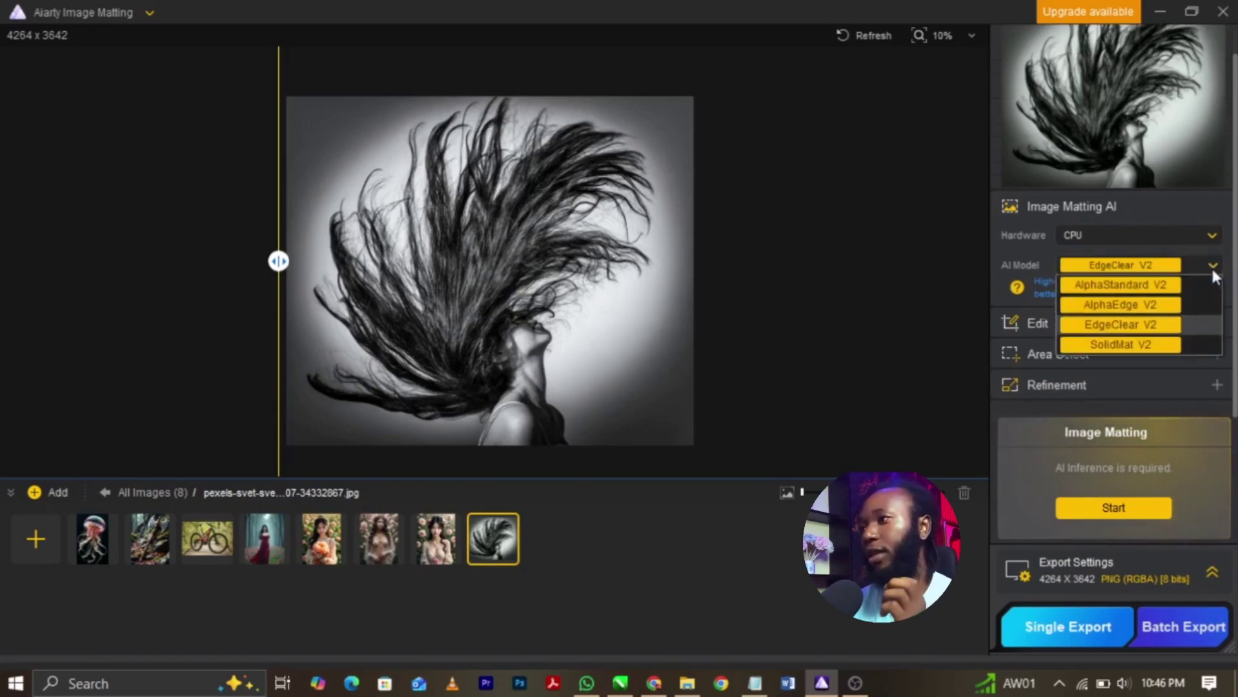
{"action": "left_click", "coordinate": [1000, 274]}
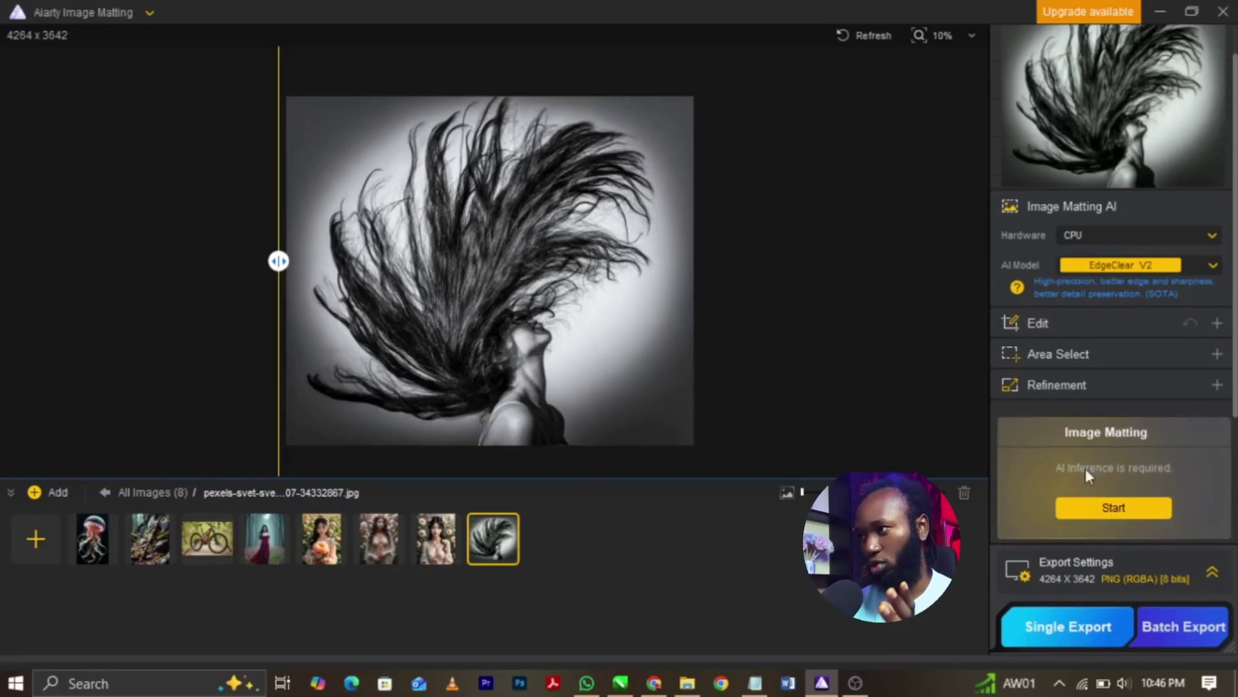
{"action": "left_click_drag", "start_coordinate": [278, 261], "coordinate": [490, 261]}
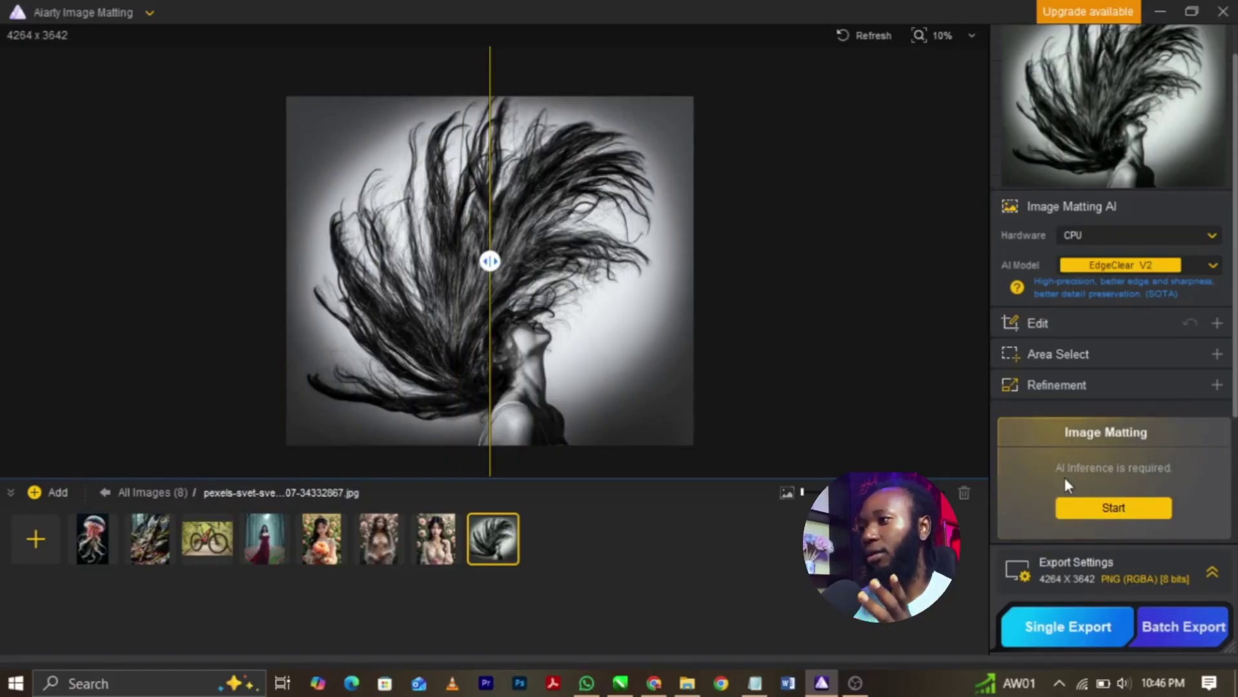
- Run AI matting on the portrait, view the full matted result, and enable the Background effect
{"action": "left_click", "coordinate": [1126, 510]}
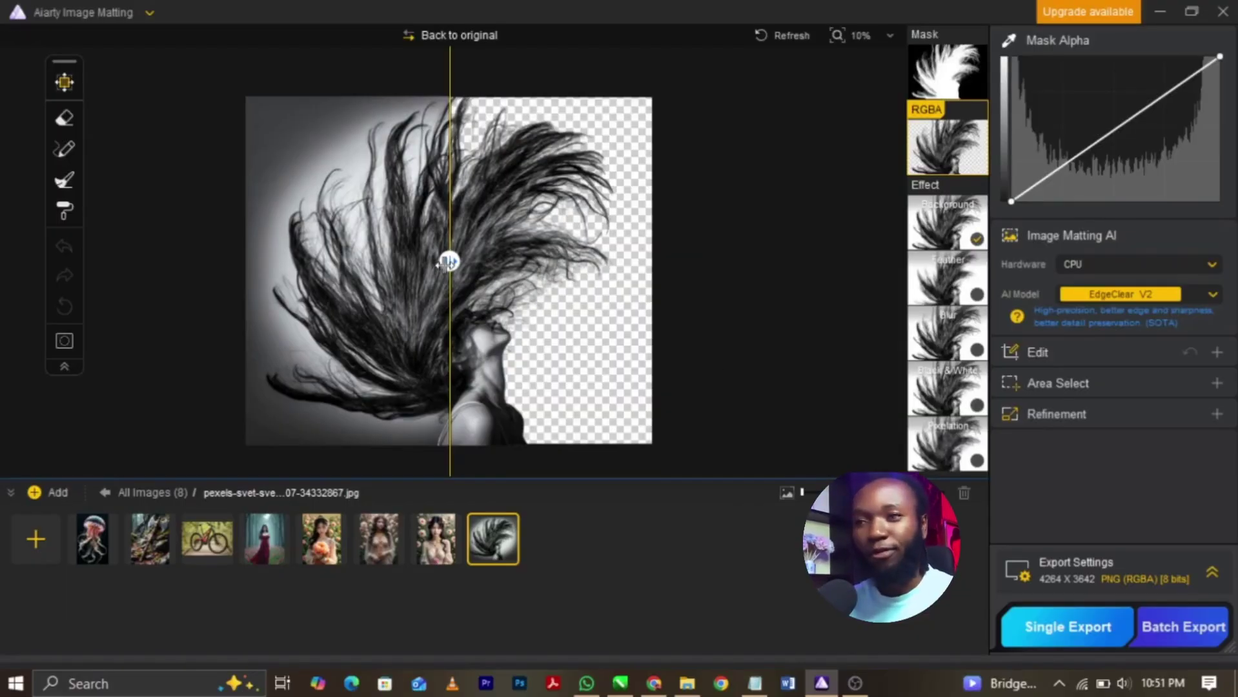
{"action": "left_click_drag", "start_coordinate": [448, 262], "coordinate": [233, 262]}
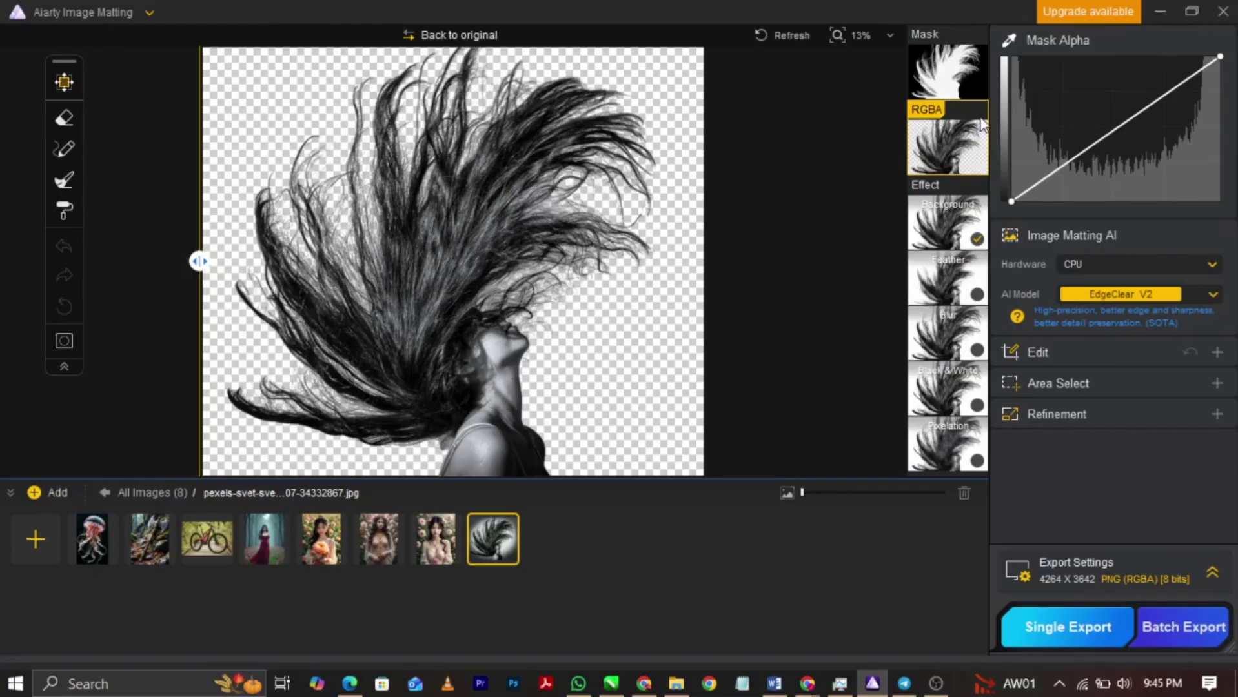
{"action": "left_click", "coordinate": [974, 239]}
{"action": "left_click", "coordinate": [948, 228]}
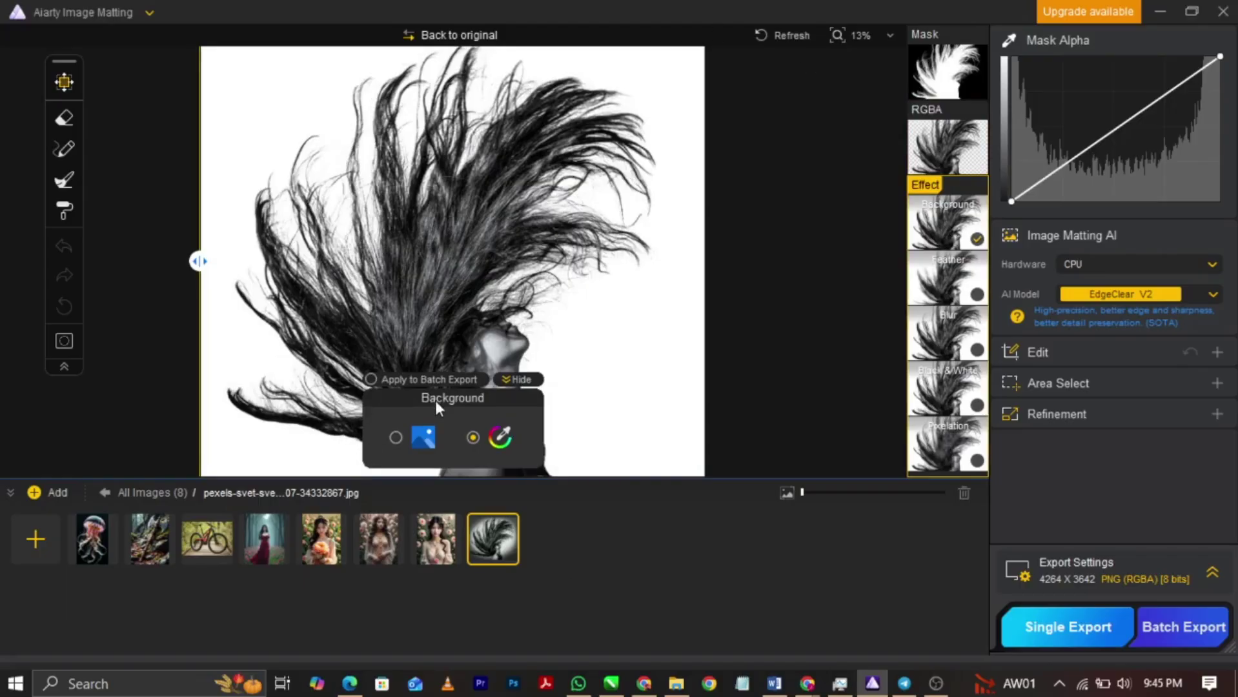
- Move the Background settings off the hair and bring up the background colour picker
{"action": "left_click_drag", "start_coordinate": [435, 400], "coordinate": [670, 341]}
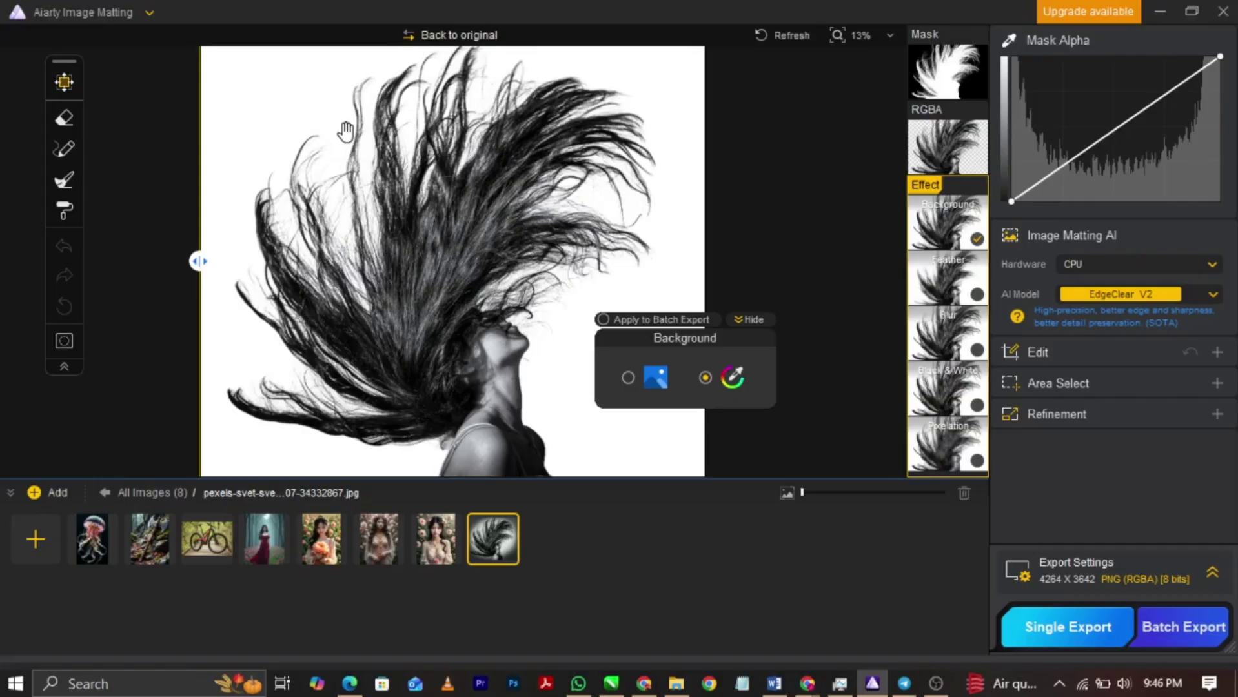
{"action": "left_click", "coordinate": [734, 380]}
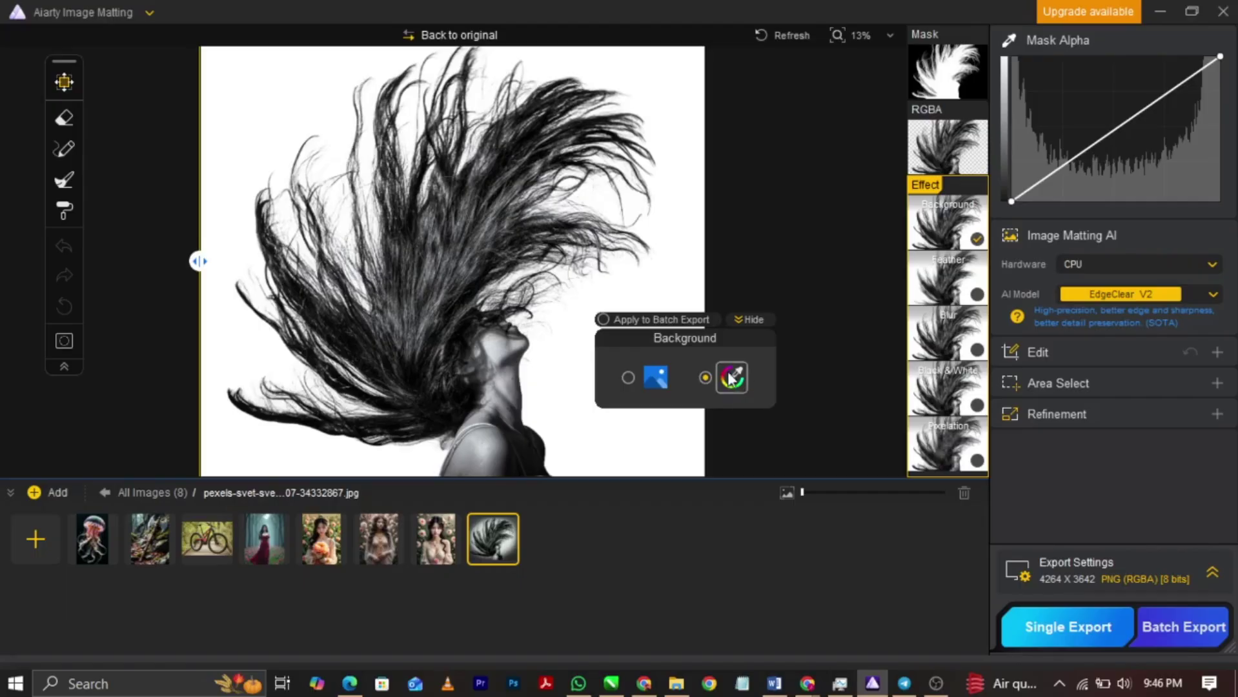
- Move the colour picker aside, choose medium purple, and turn on gradient colour
{"action": "left_click_drag", "start_coordinate": [561, 75], "coordinate": [697, 57]}
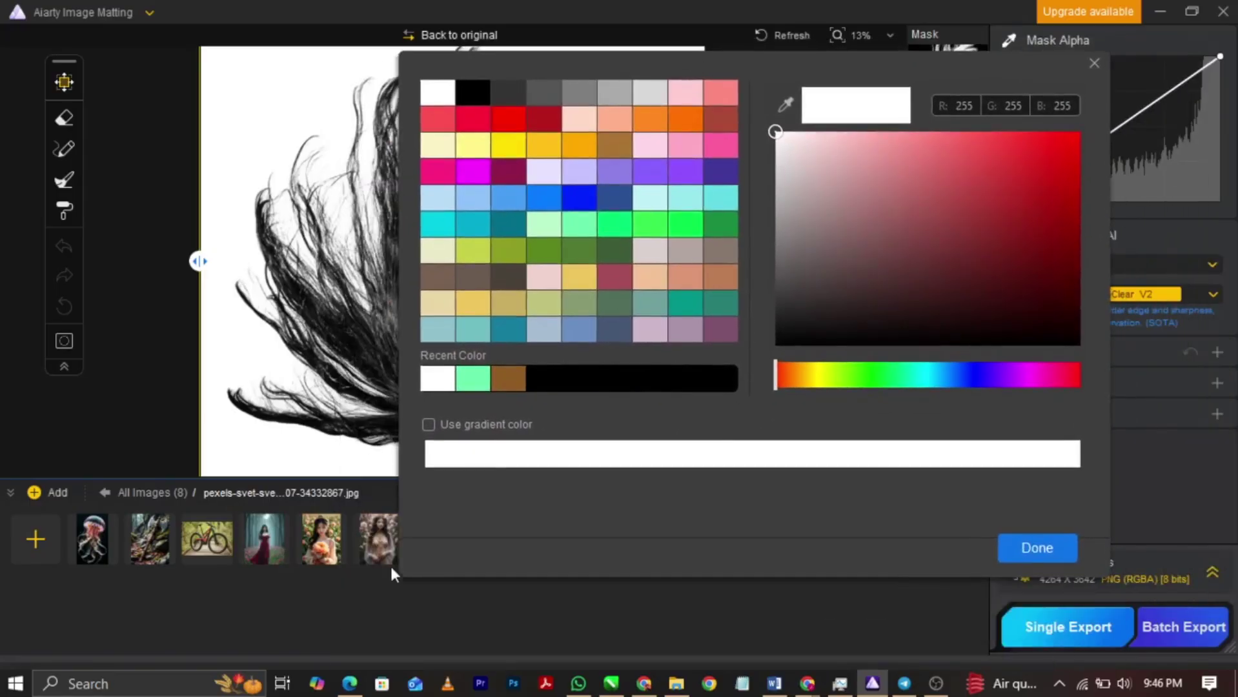
{"action": "left_click_drag", "start_coordinate": [487, 62], "coordinate": [612, 63]}
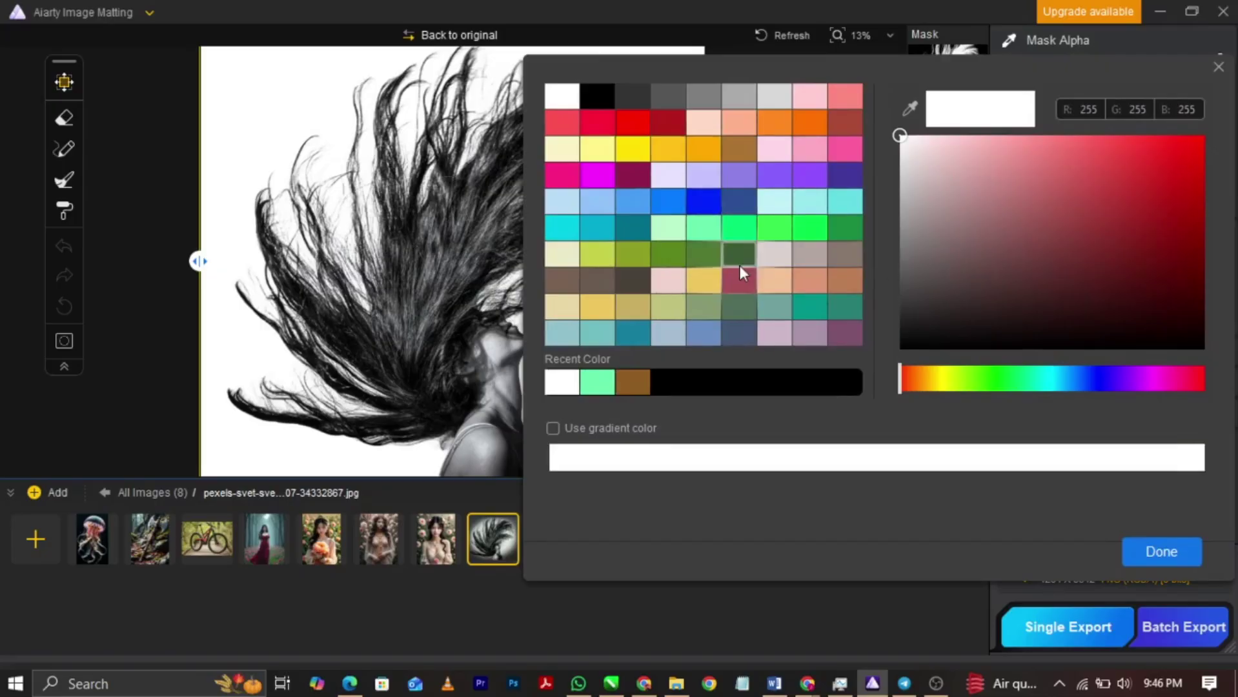
{"action": "left_click", "coordinate": [748, 184]}
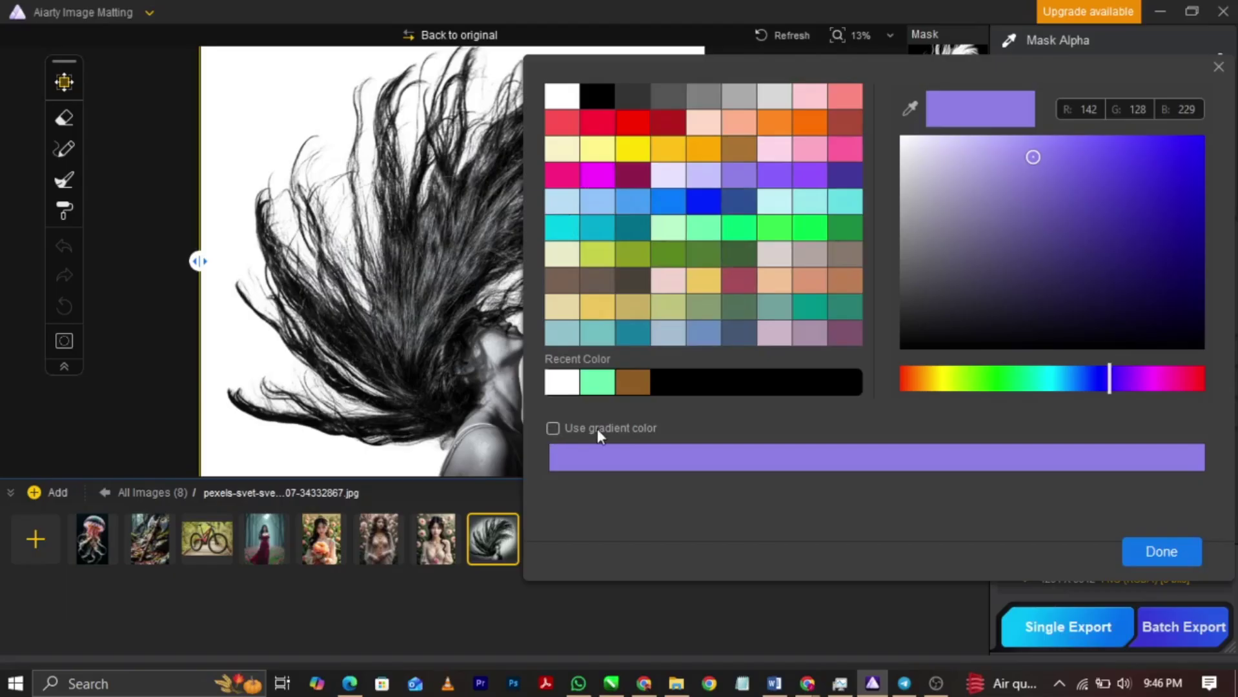
{"action": "left_click", "coordinate": [552, 428]}
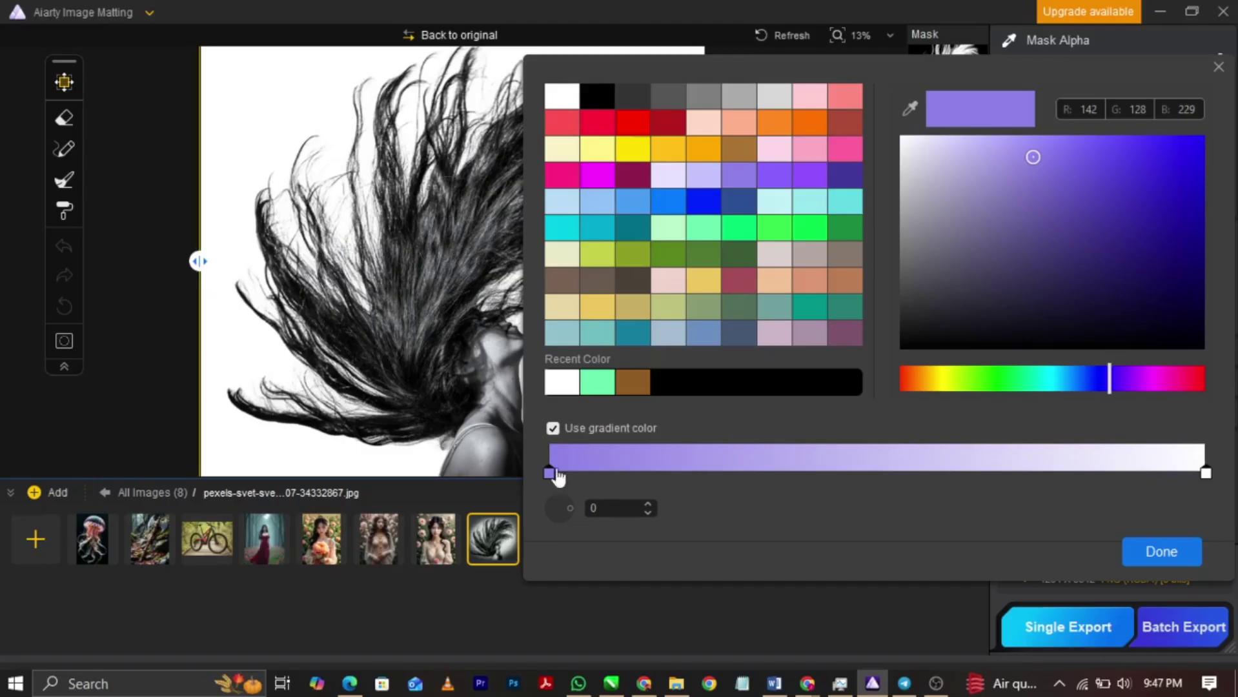
- Set the gradient's right stop to mint green and confirm the purple-to-mint gradient
{"action": "left_click", "coordinate": [1205, 476]}
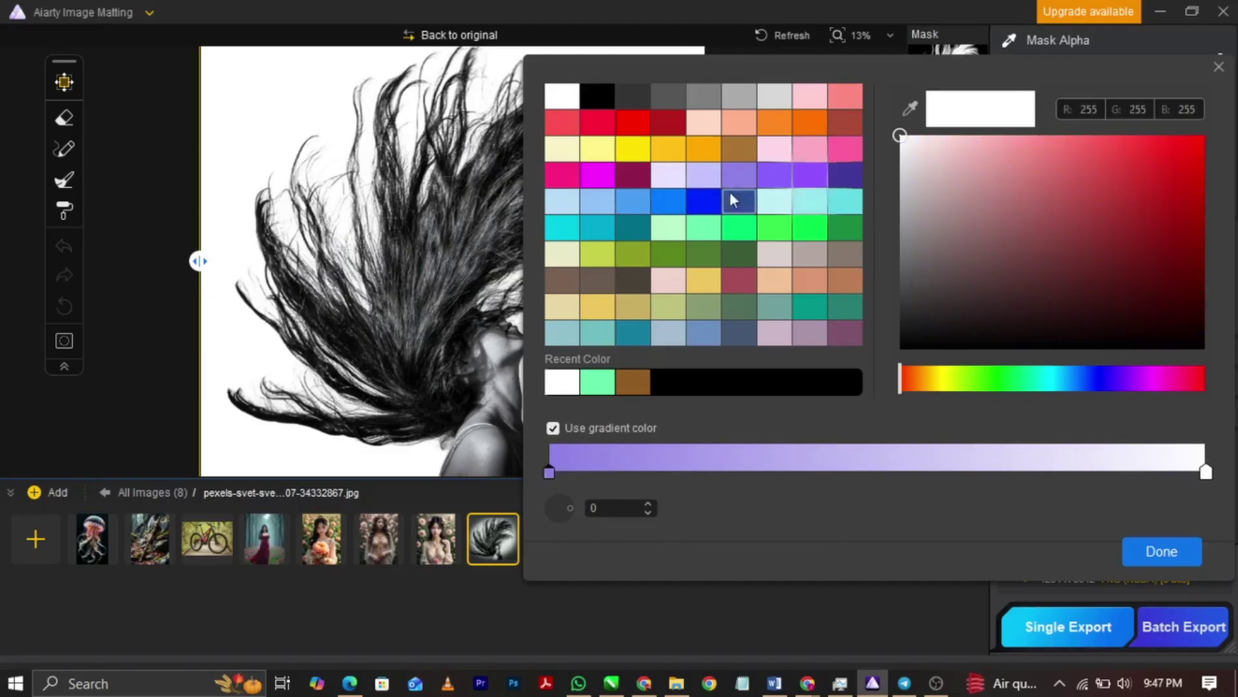
{"action": "left_click", "coordinate": [774, 225]}
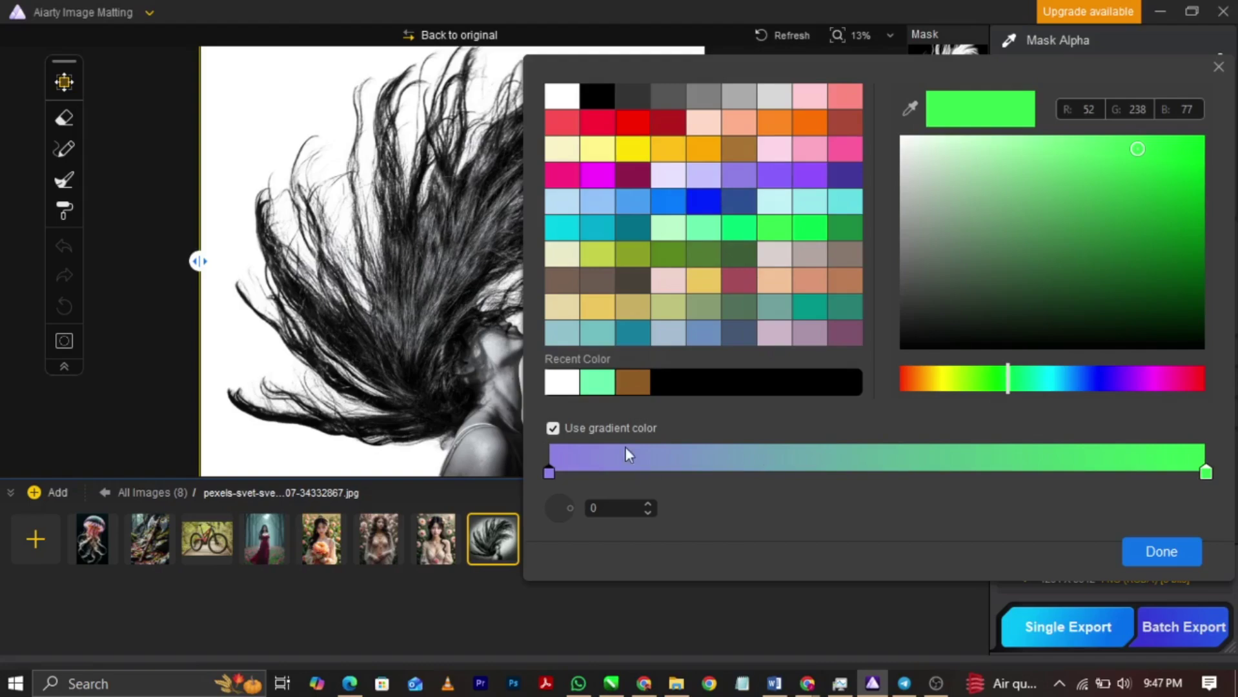
{"action": "left_click", "coordinate": [551, 428]}
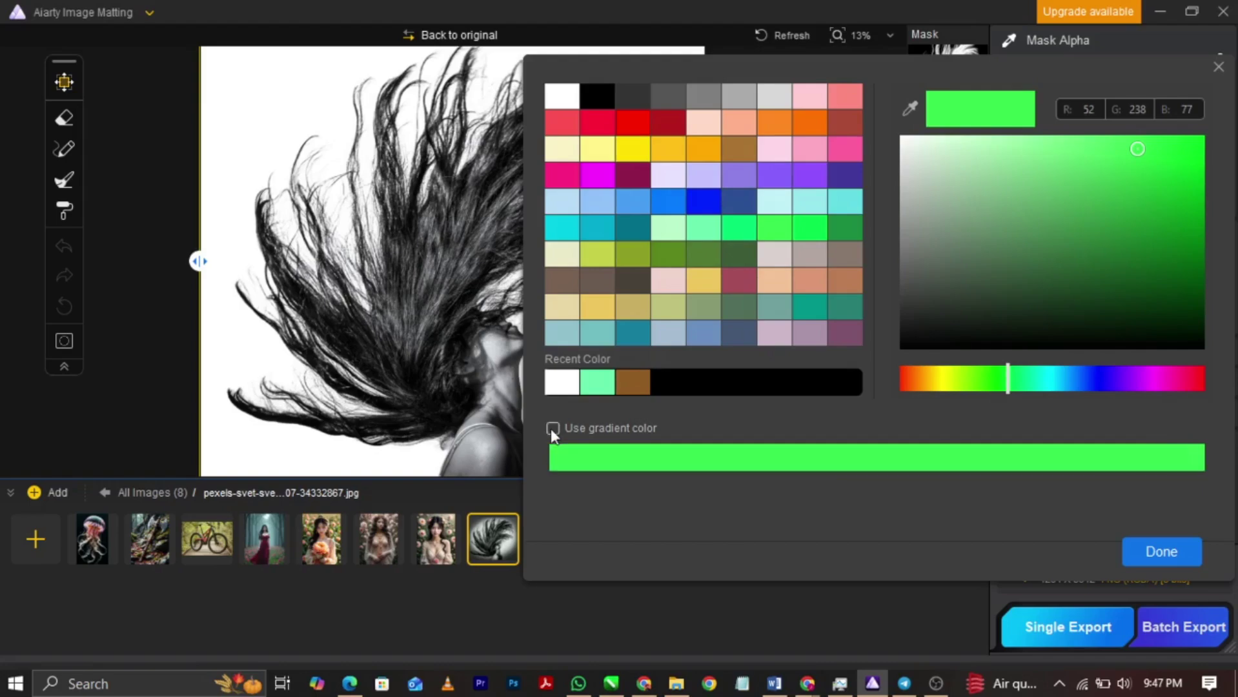
{"action": "left_click", "coordinate": [671, 236]}
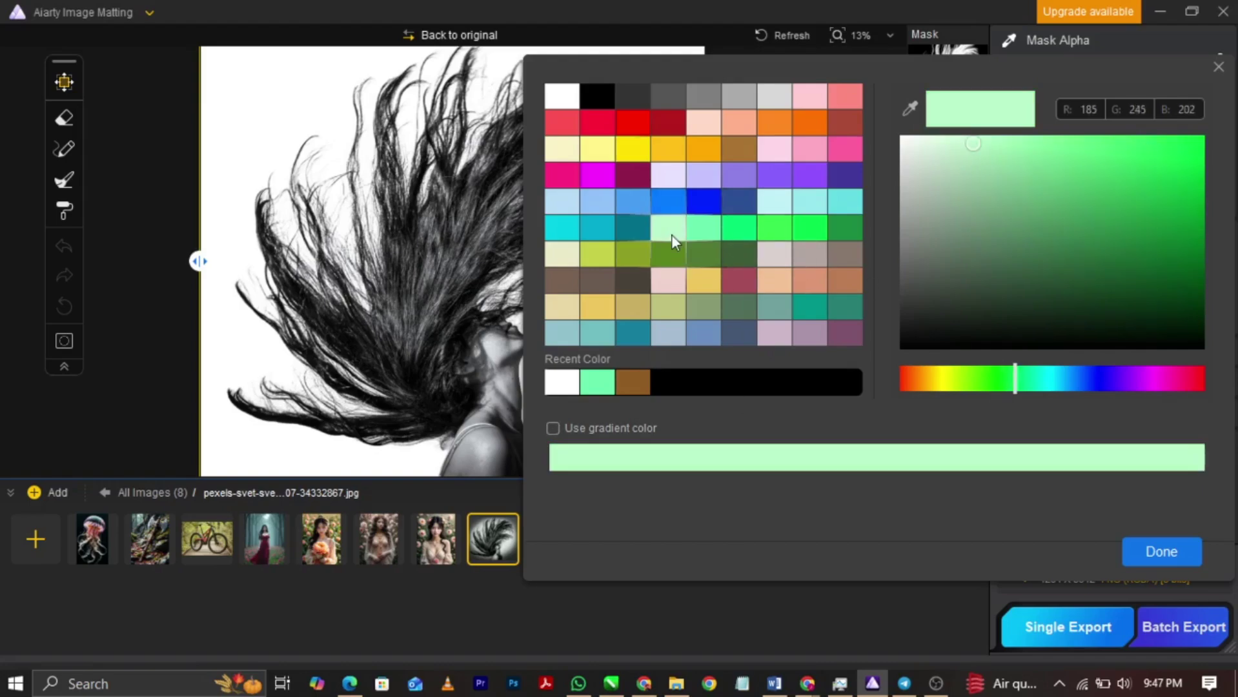
{"action": "left_click", "coordinate": [691, 234]}
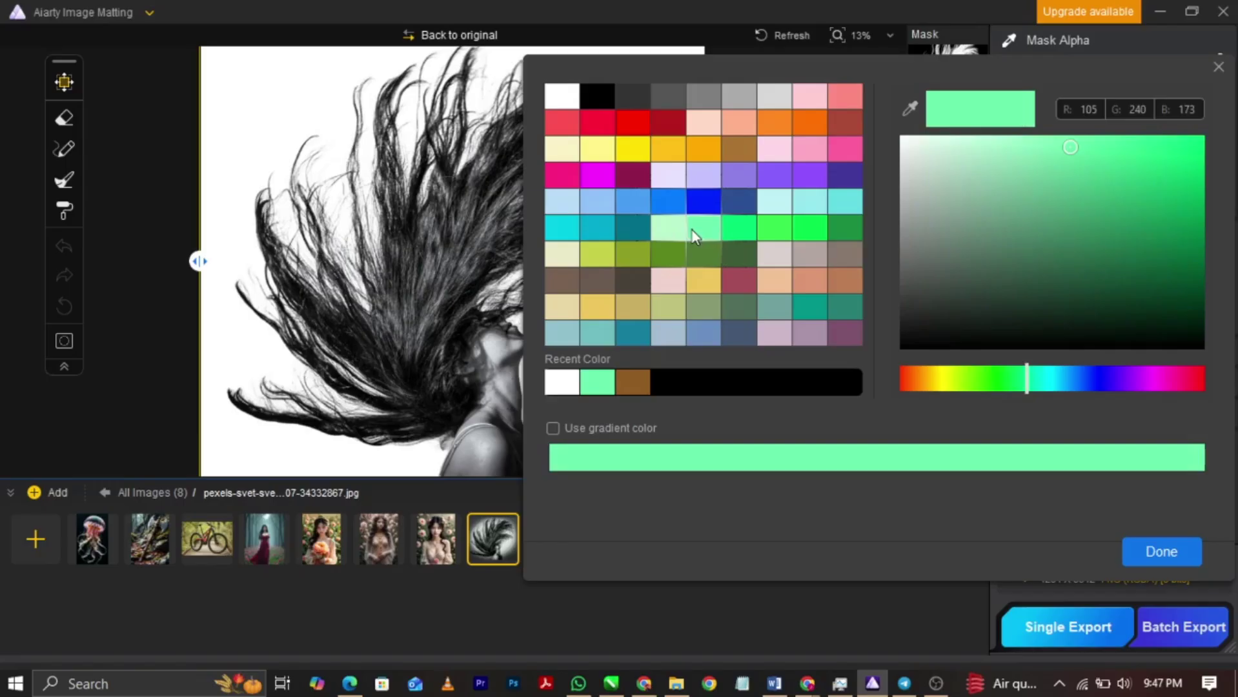
{"action": "left_click", "coordinate": [553, 428]}
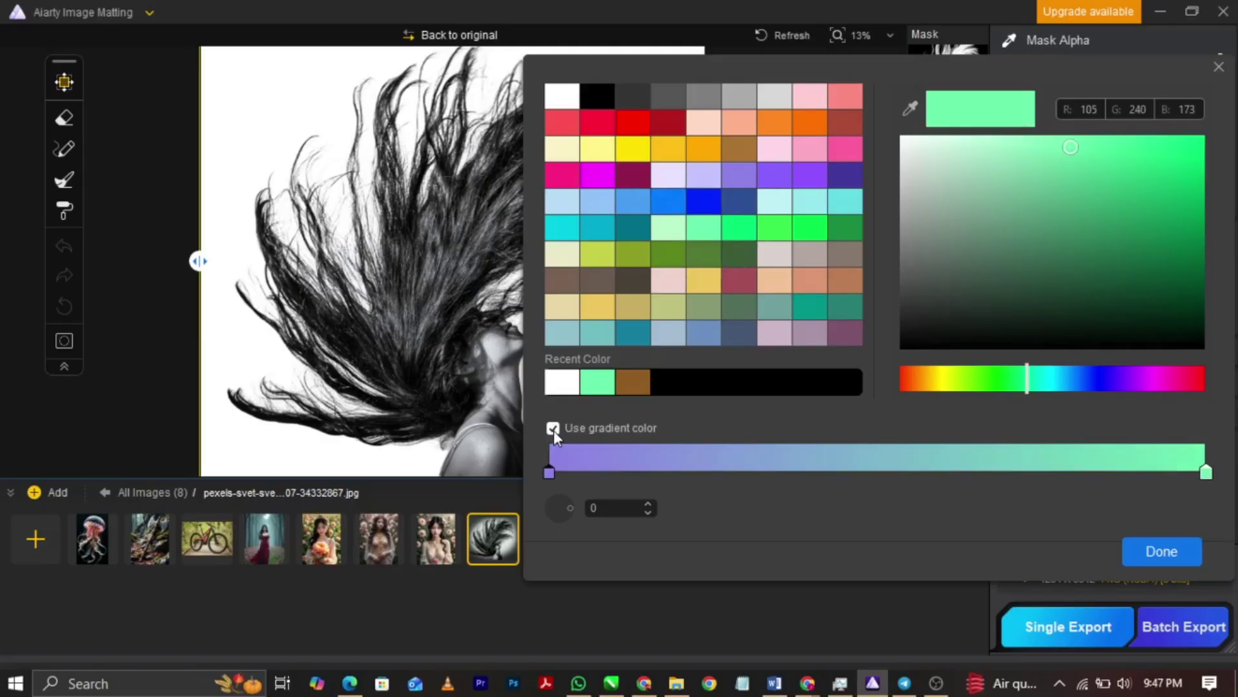
{"action": "left_click", "coordinate": [1154, 551]}
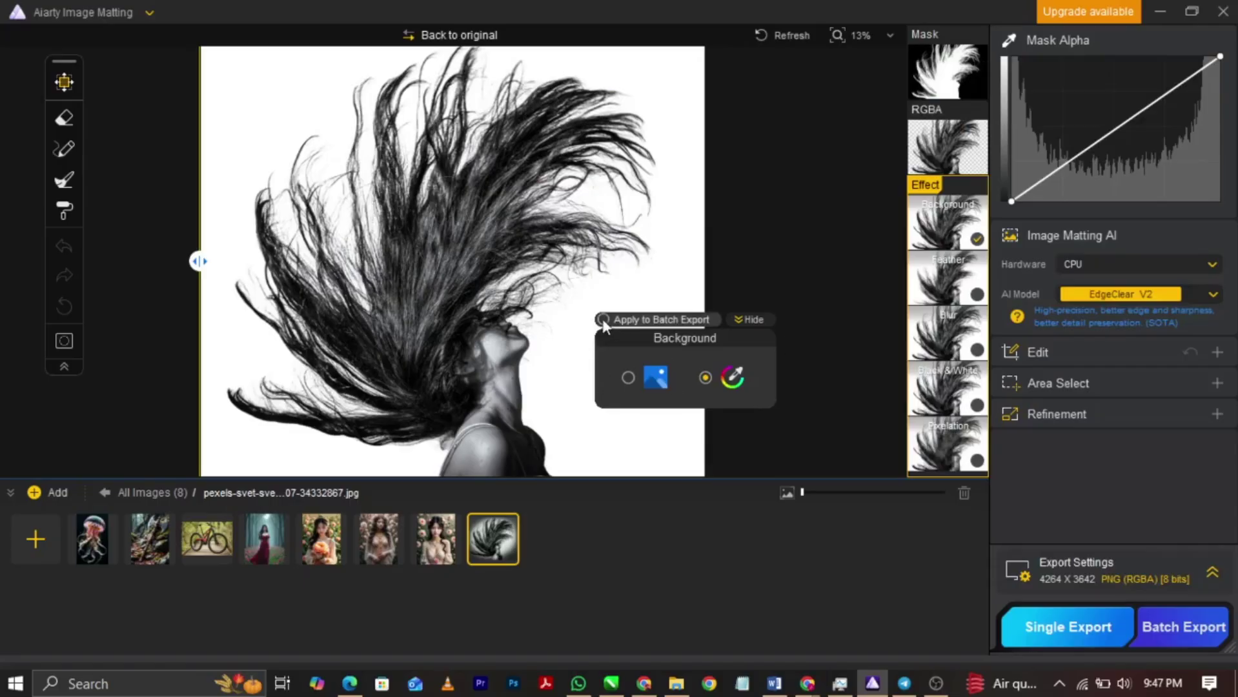
- Turn on Apply to Batch Export for the gradient background, then zoom to inspect the hair edges
{"action": "left_click", "coordinate": [651, 319]}
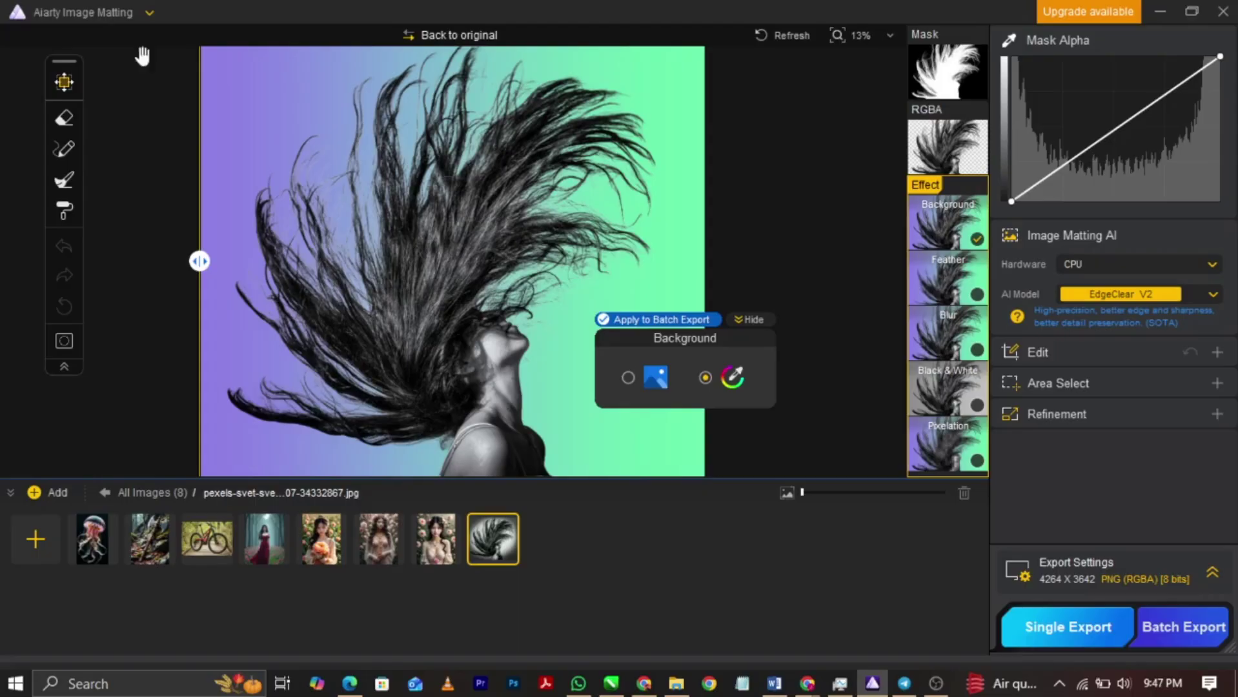
{"action": "scroll", "coordinate": [371, 253], "scroll_direction": "up", "scroll_amount": 1}
{"action": "scroll", "coordinate": [371, 253], "scroll_direction": "up", "scroll_amount": 3}
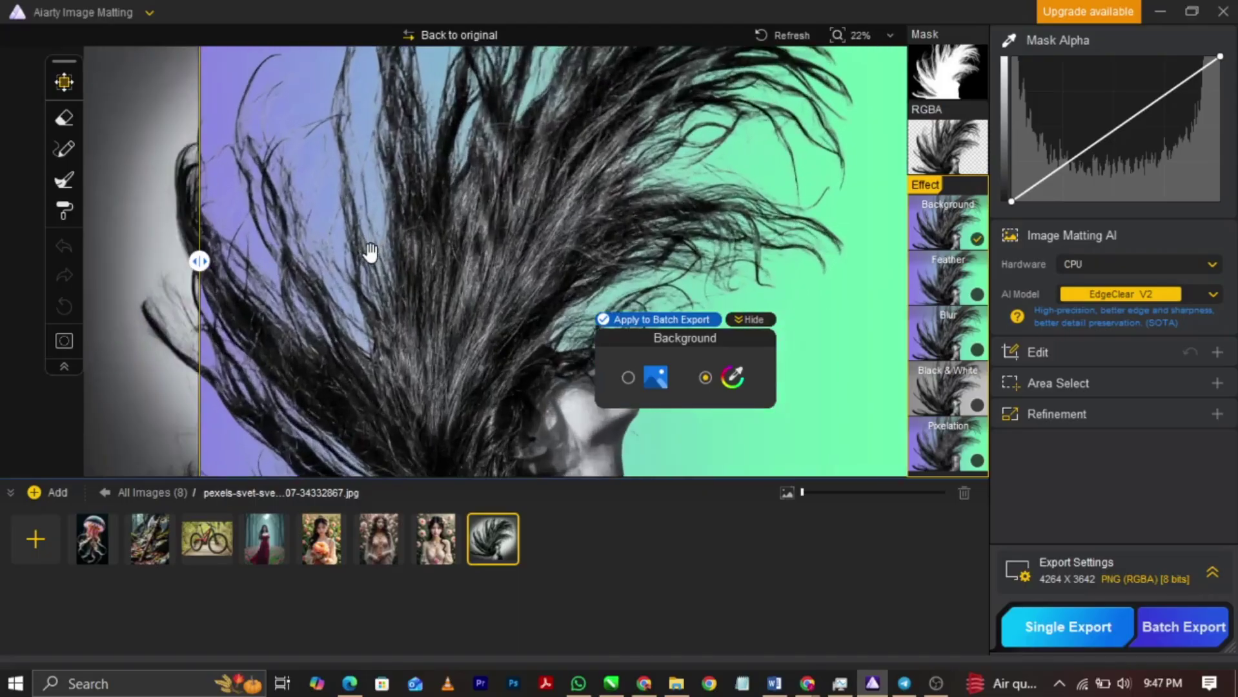
{"action": "scroll", "coordinate": [664, 249], "scroll_direction": "down", "scroll_amount": 1}
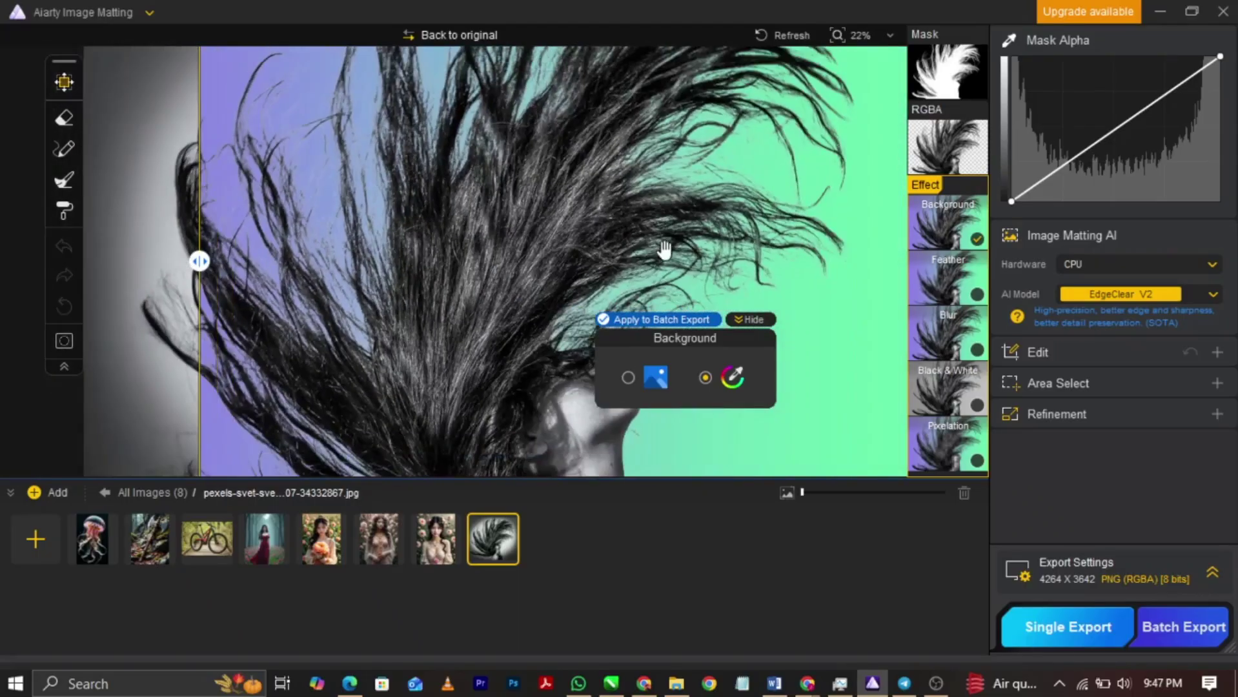
{"action": "scroll", "coordinate": [665, 249], "scroll_direction": "up", "scroll_amount": 4}
{"action": "scroll", "coordinate": [503, 262], "scroll_direction": "down", "scroll_amount": 4}
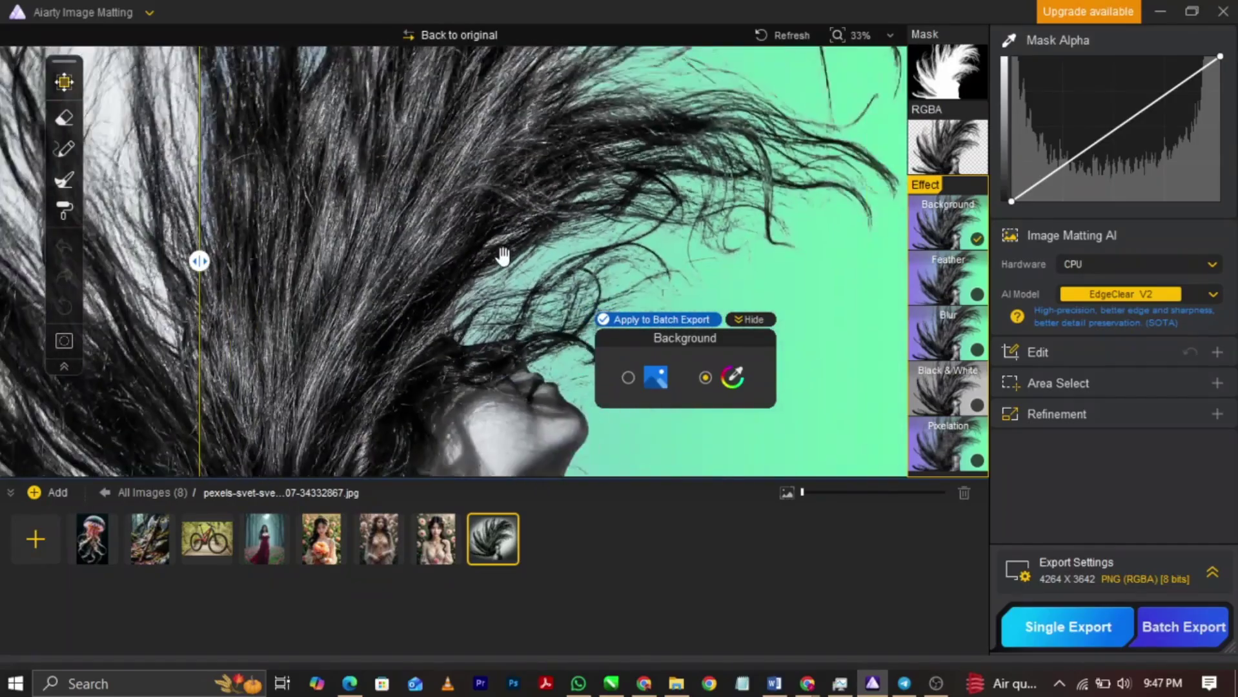
{"action": "scroll", "coordinate": [522, 277], "scroll_direction": "up", "scroll_amount": 6}
{"action": "scroll", "coordinate": [647, 240], "scroll_direction": "down", "scroll_amount": 4}
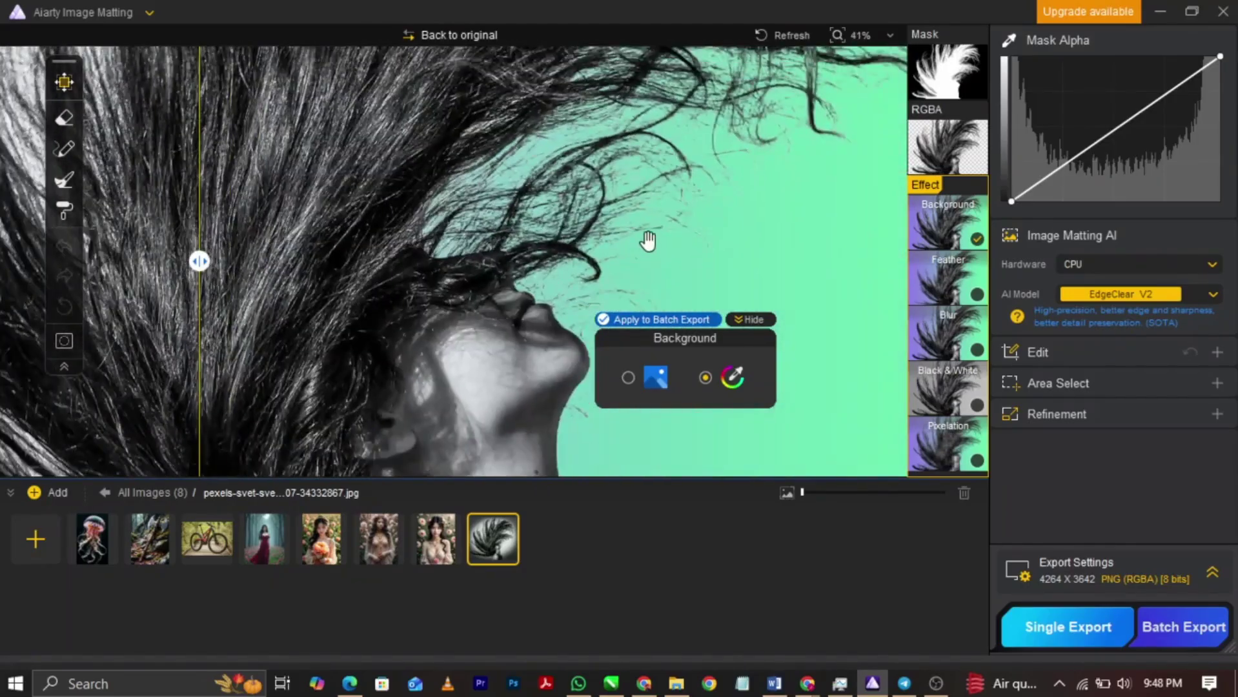
{"action": "scroll", "coordinate": [652, 240], "scroll_direction": "up", "scroll_amount": 6}
{"action": "scroll", "coordinate": [501, 166], "scroll_direction": "down", "scroll_amount": 2}
{"action": "scroll", "coordinate": [501, 166], "scroll_direction": "down", "scroll_amount": 6}
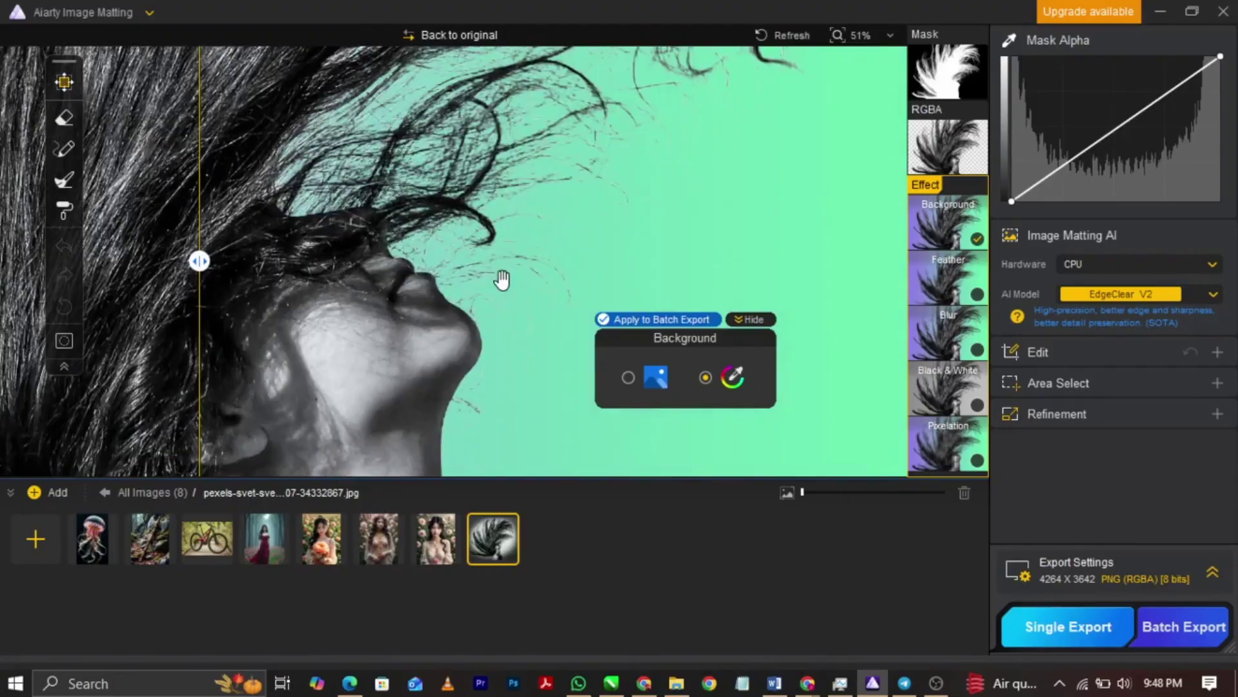
{"action": "scroll", "coordinate": [586, 152], "scroll_direction": "up", "scroll_amount": 2}
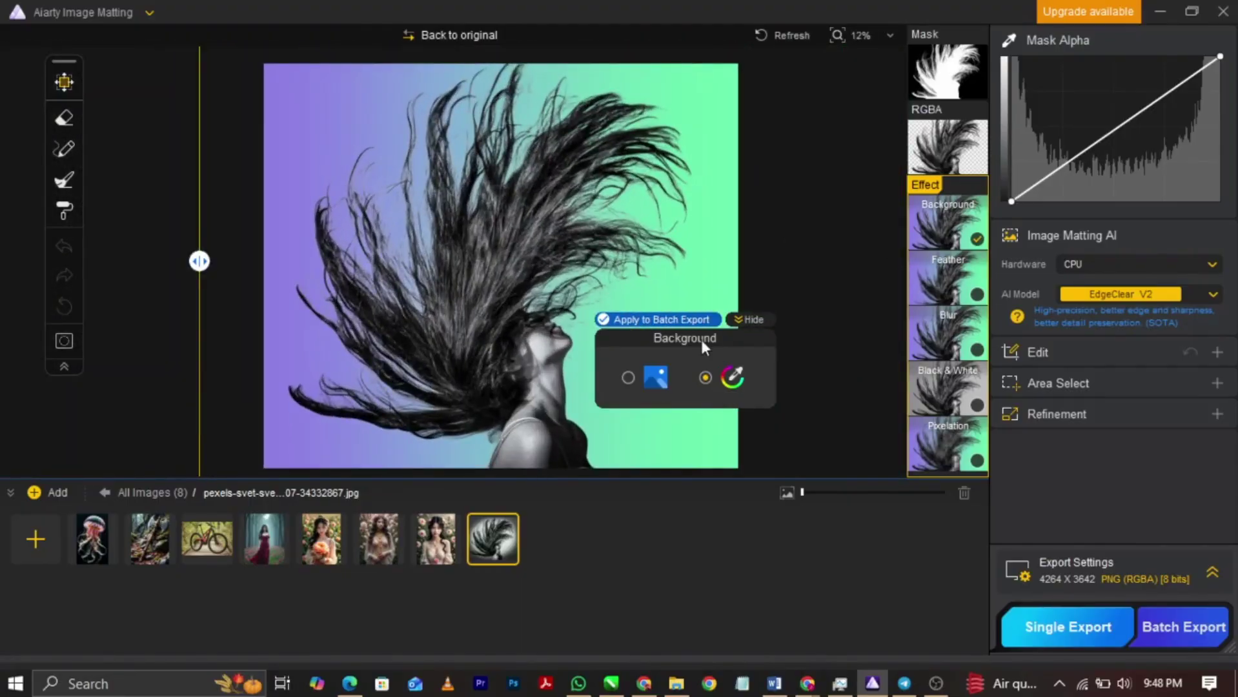
- Move the Background panel aside, view recent background images, and cancel a first file-browse attempt
{"action": "left_click_drag", "start_coordinate": [702, 336], "coordinate": [814, 304]}
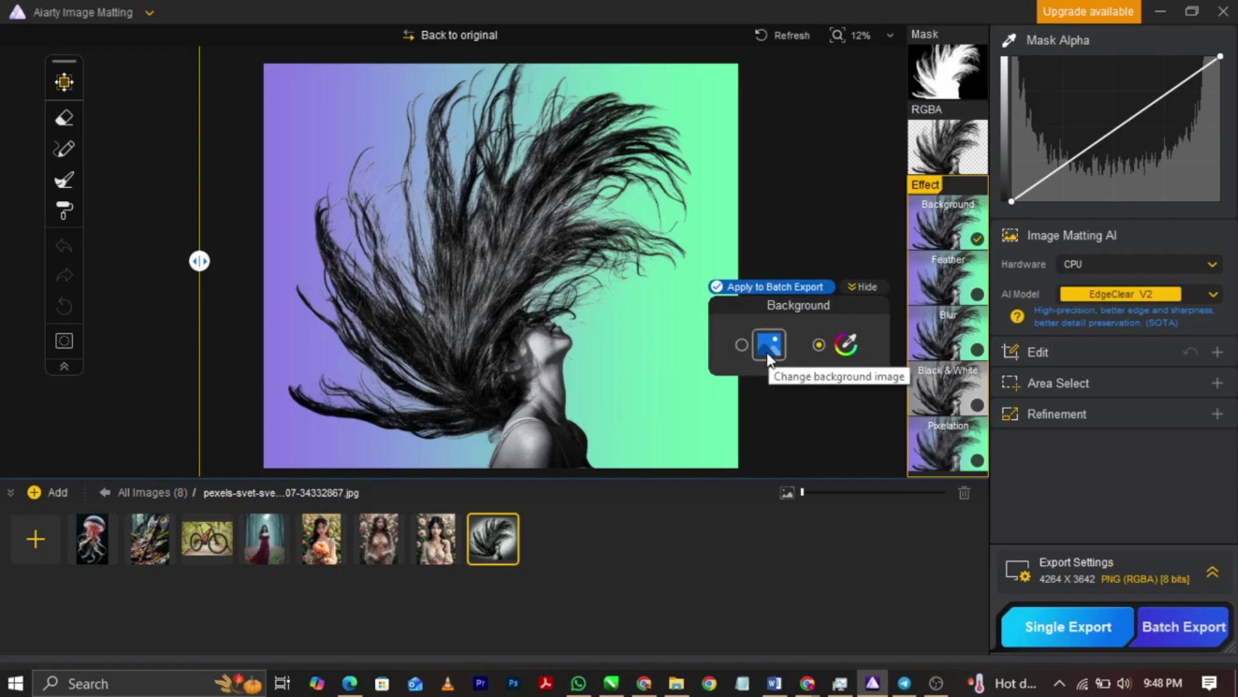
{"action": "left_click", "coordinate": [765, 346]}
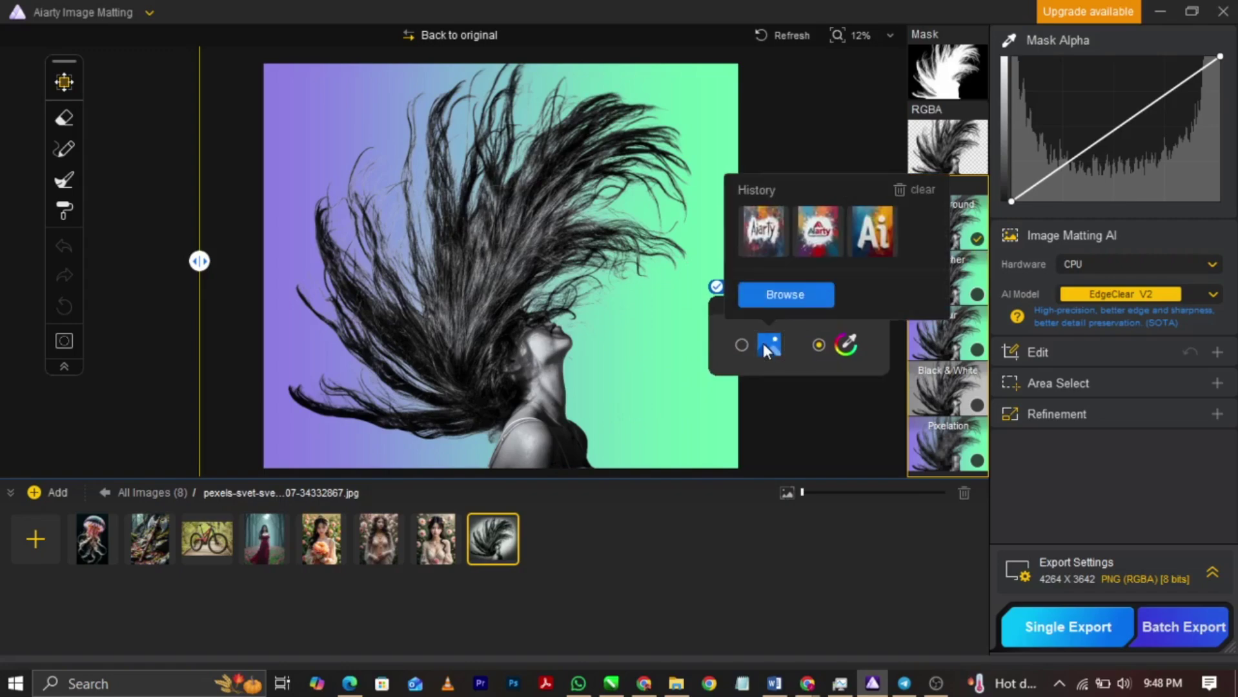
{"action": "left_click", "coordinate": [782, 293]}
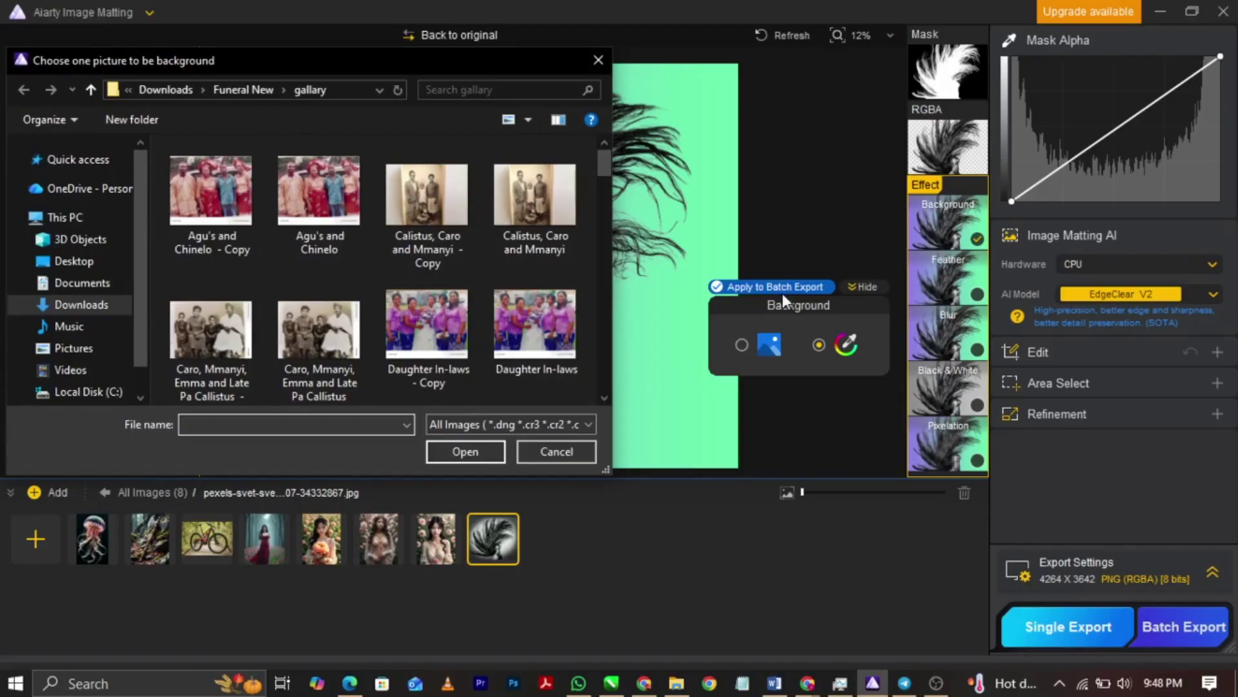
{"action": "left_click", "coordinate": [97, 305]}
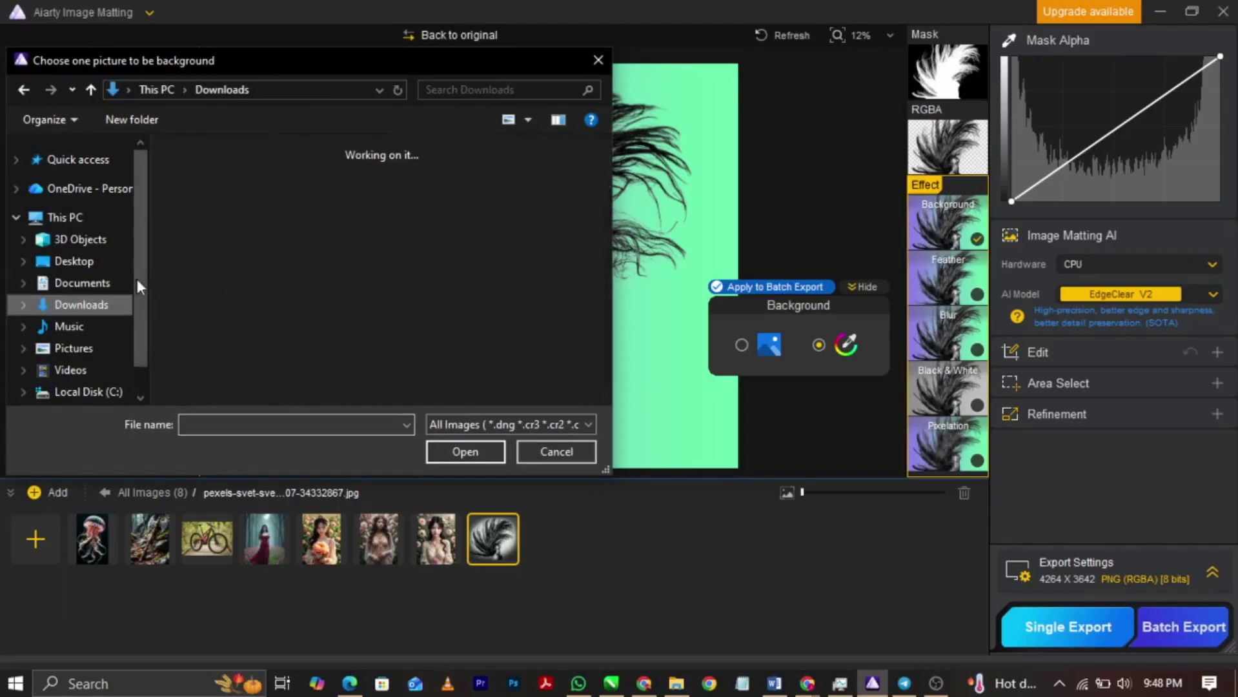
{"action": "left_click", "coordinate": [599, 60]}
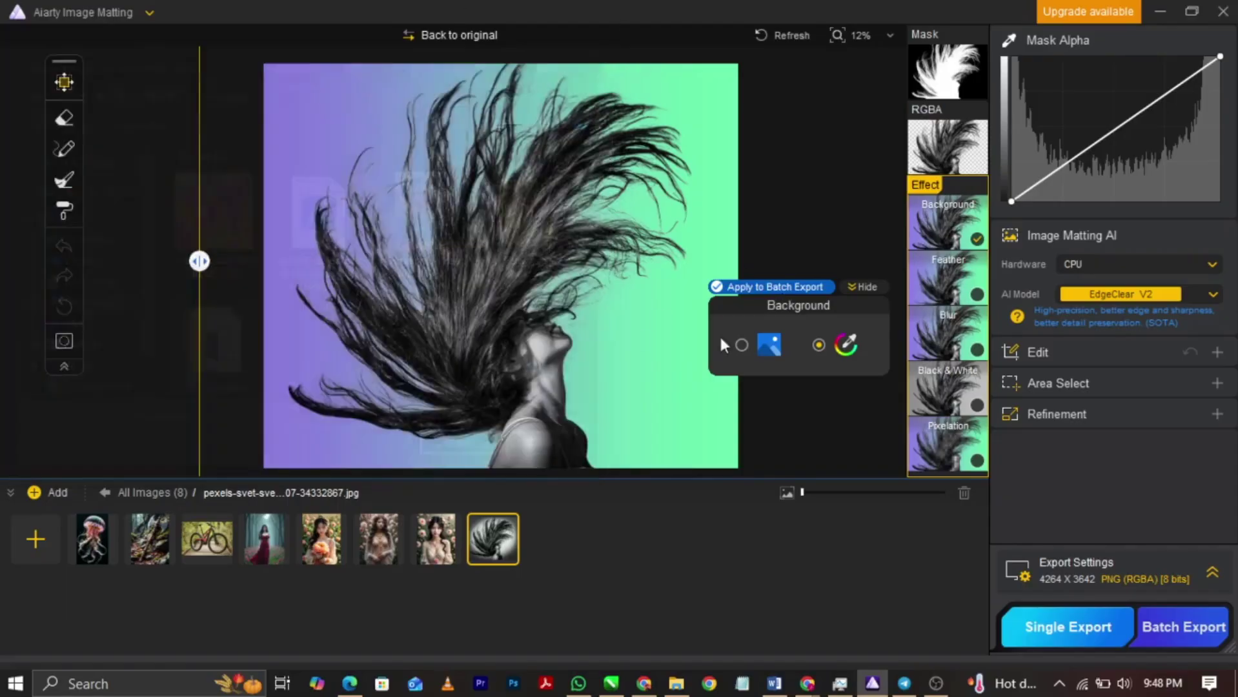
- Choose background-9509852_1280 from Downloads as the portrait's background image
{"action": "mouse_move", "coordinate": [768, 355]}
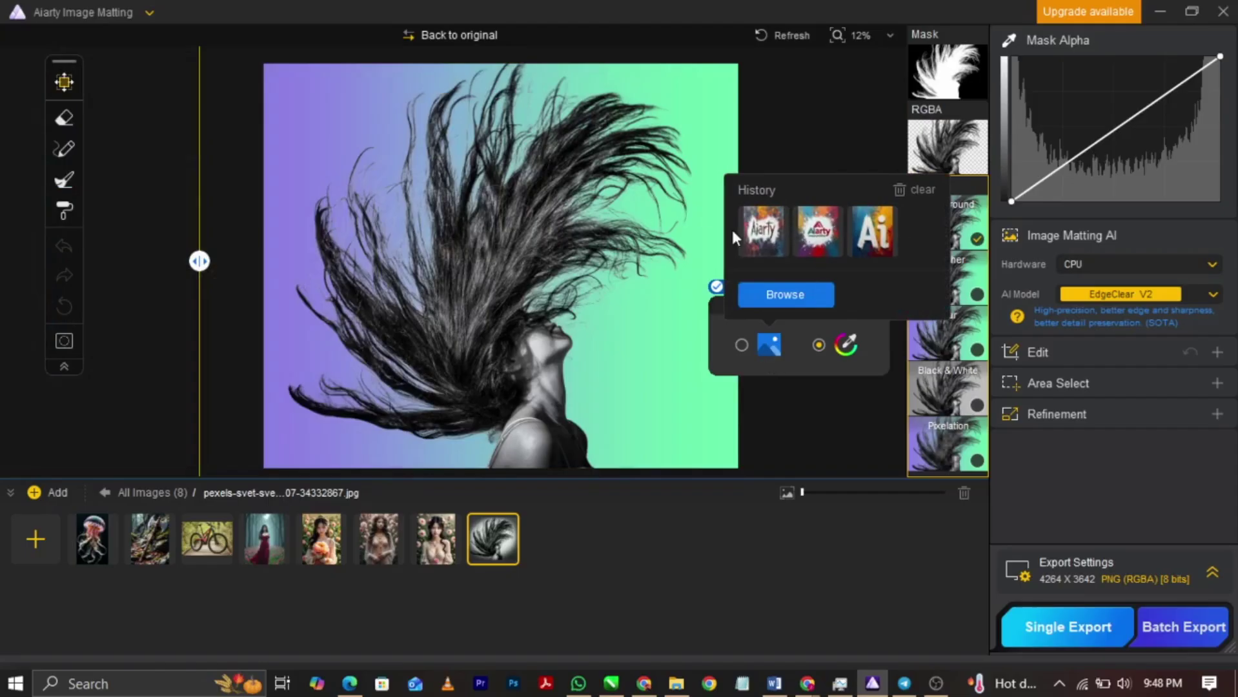
{"action": "left_click", "coordinate": [785, 297]}
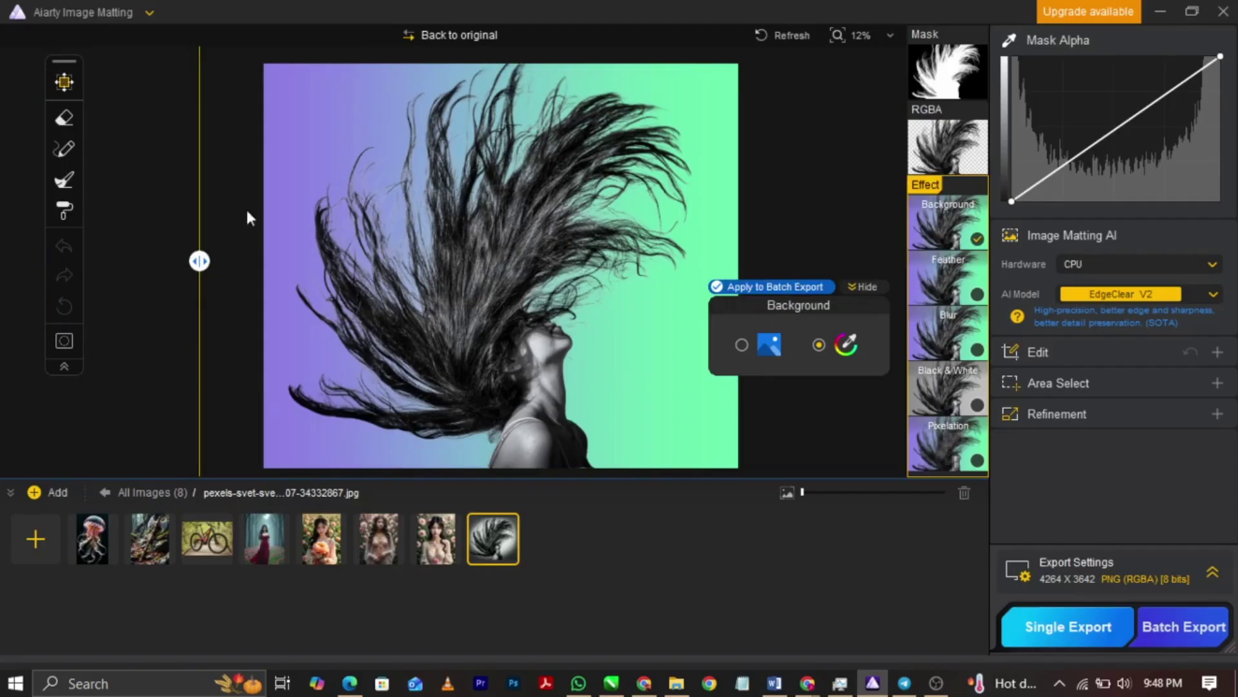
{"action": "left_click", "coordinate": [81, 305]}
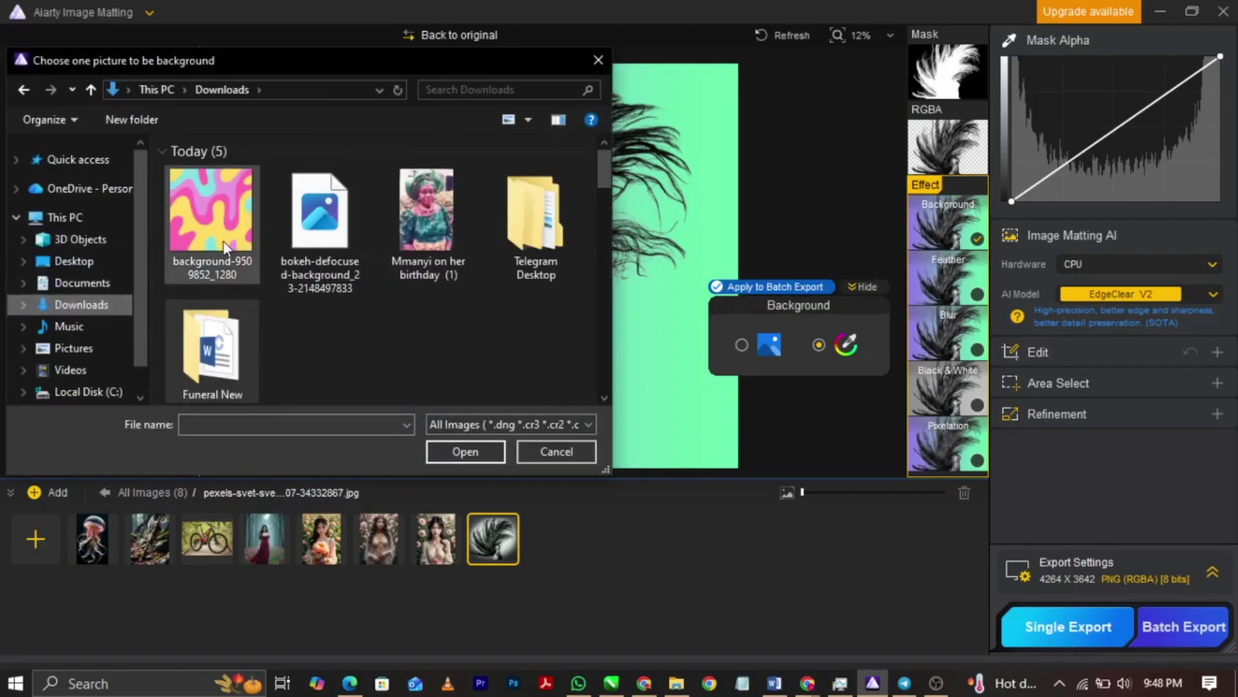
{"action": "left_click", "coordinate": [233, 220]}
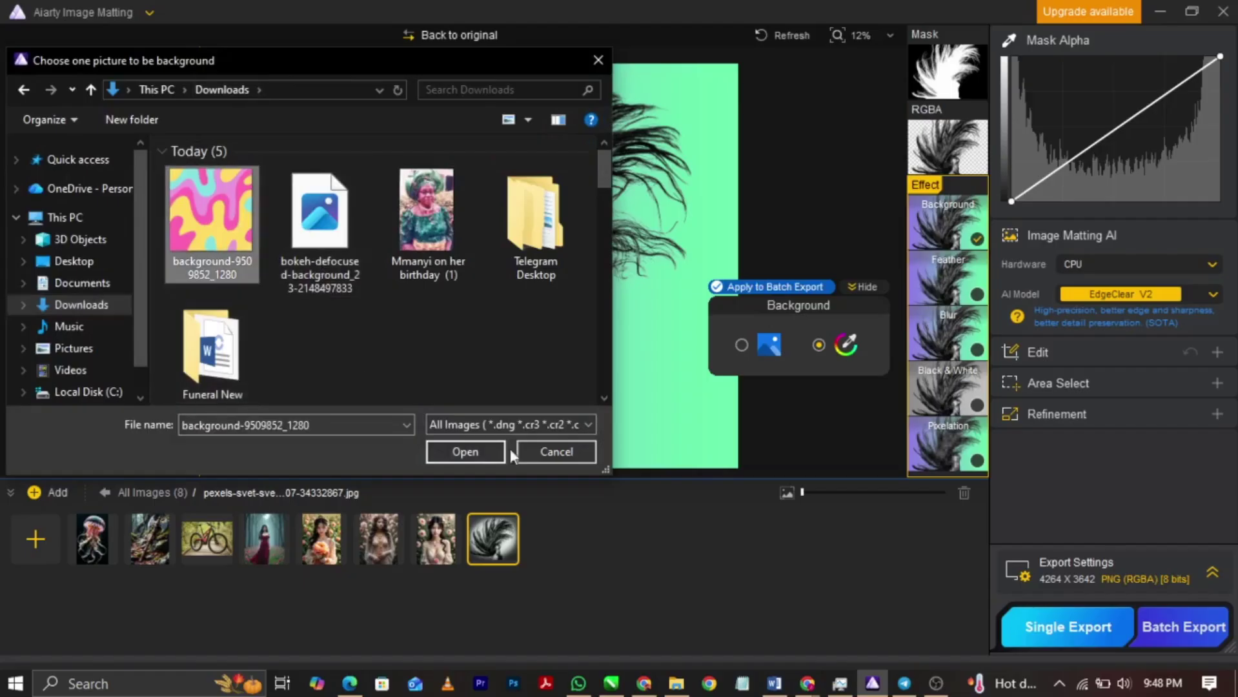
{"action": "left_click", "coordinate": [465, 452]}
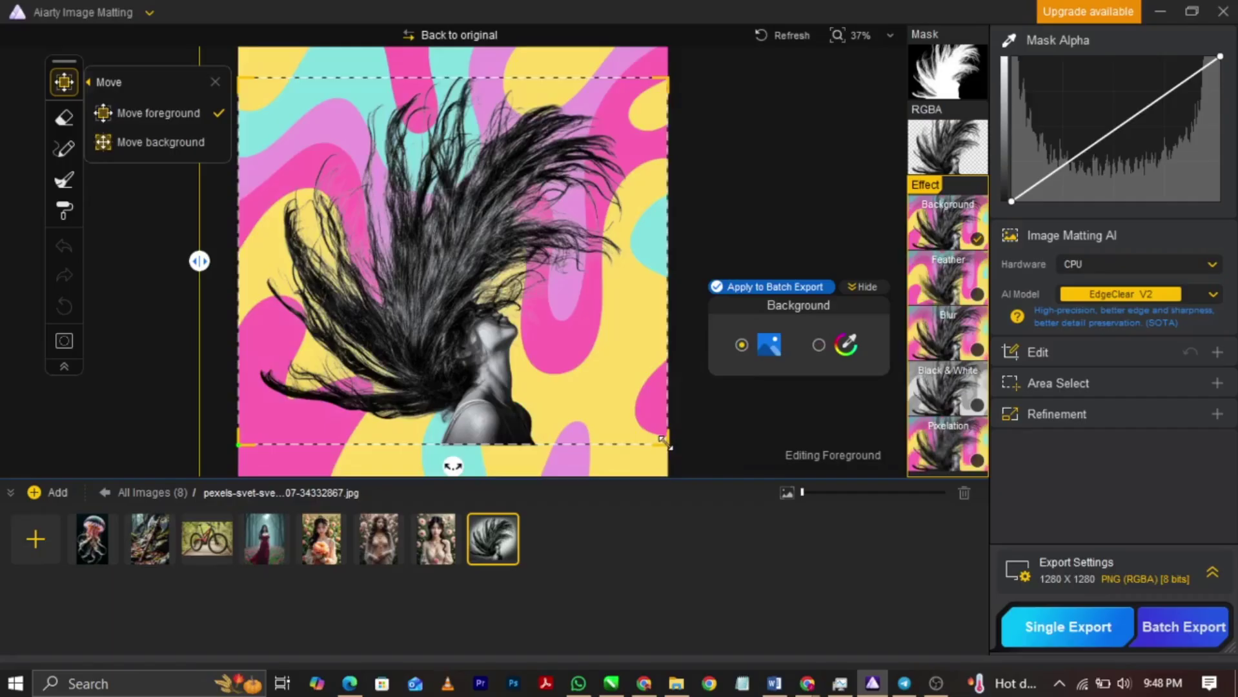
- Scale up the hair portrait, nudge it left over the abstract background, then show its transparent cut-out
{"action": "left_click_drag", "start_coordinate": [670, 452], "coordinate": [728, 501]}
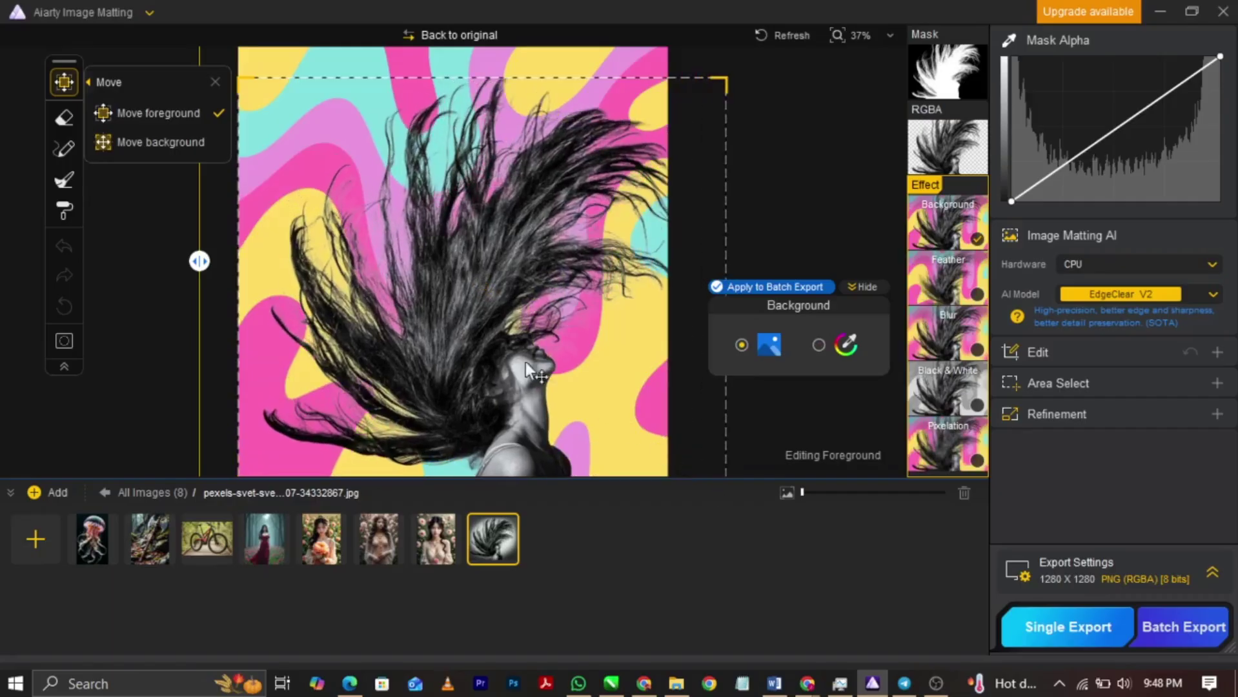
{"action": "mouse_move", "coordinate": [484, 323]}
{"action": "left_mouse_down"}
{"action": "mouse_move", "coordinate": [475, 329]}
{"action": "mouse_move", "coordinate": [487, 343]}
{"action": "left_mouse_up"}
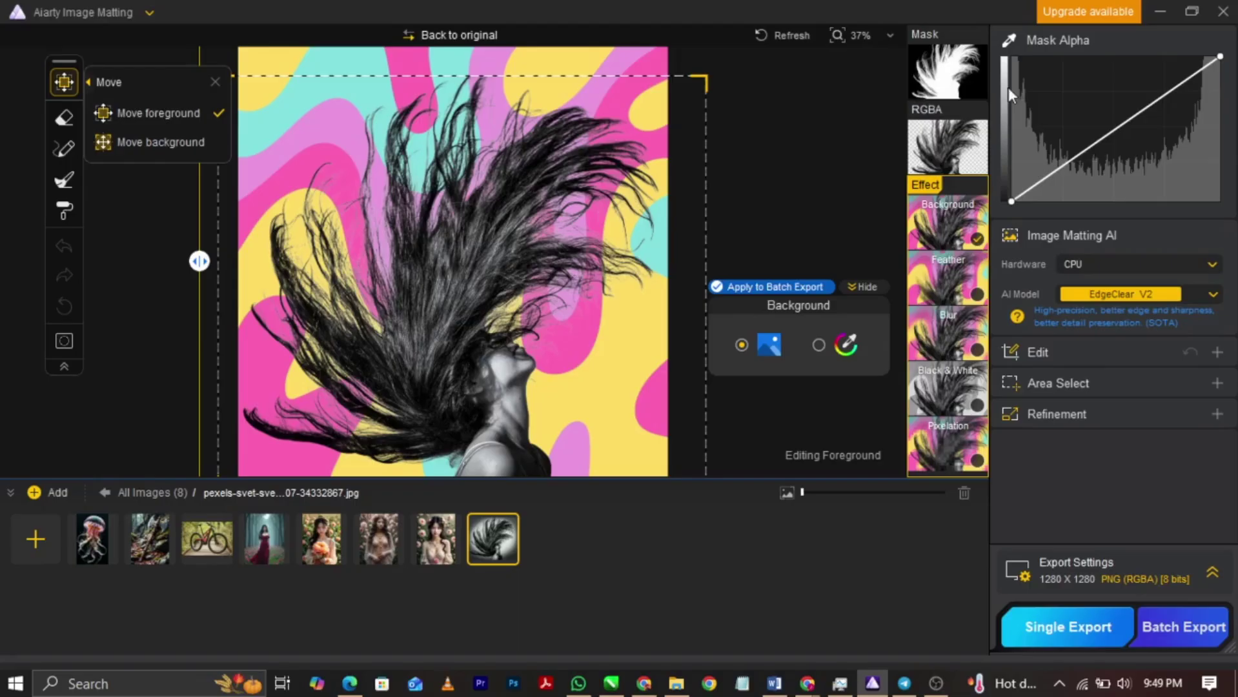
{"action": "left_click", "coordinate": [956, 166]}
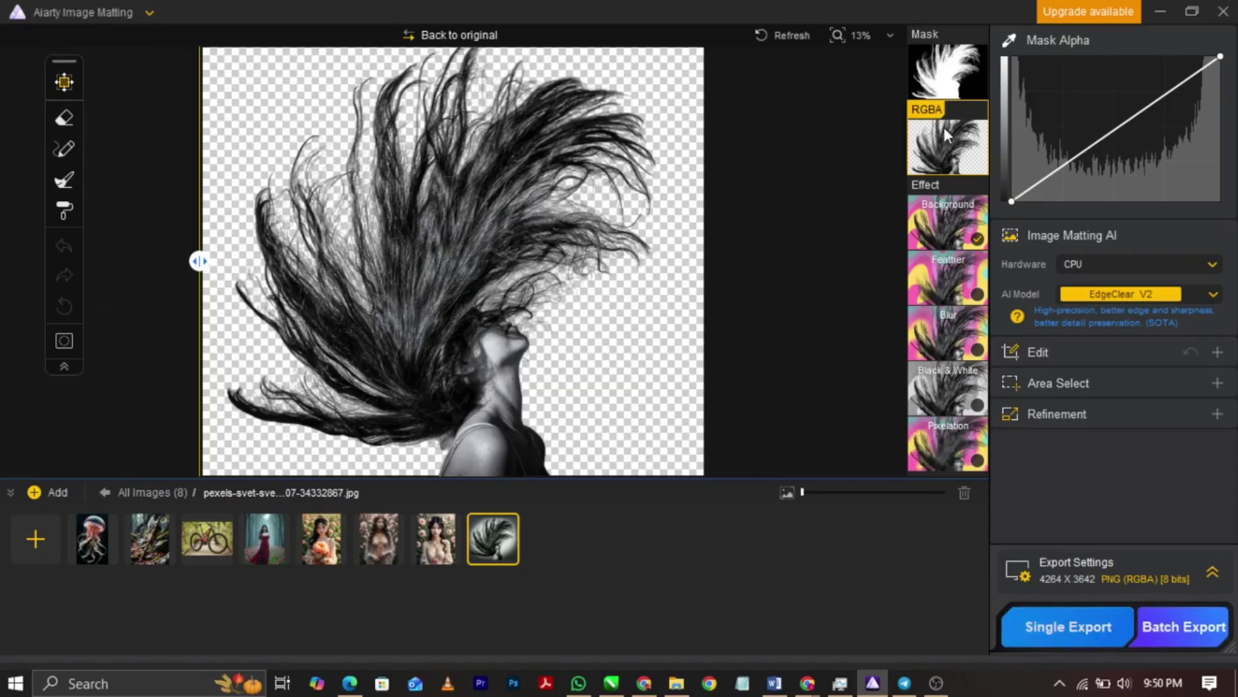
- Export the image as mask, bkgrd and subject PNGs to the pexels-svet-svet-21564_2 folder
{"action": "left_click", "coordinate": [1054, 625]}
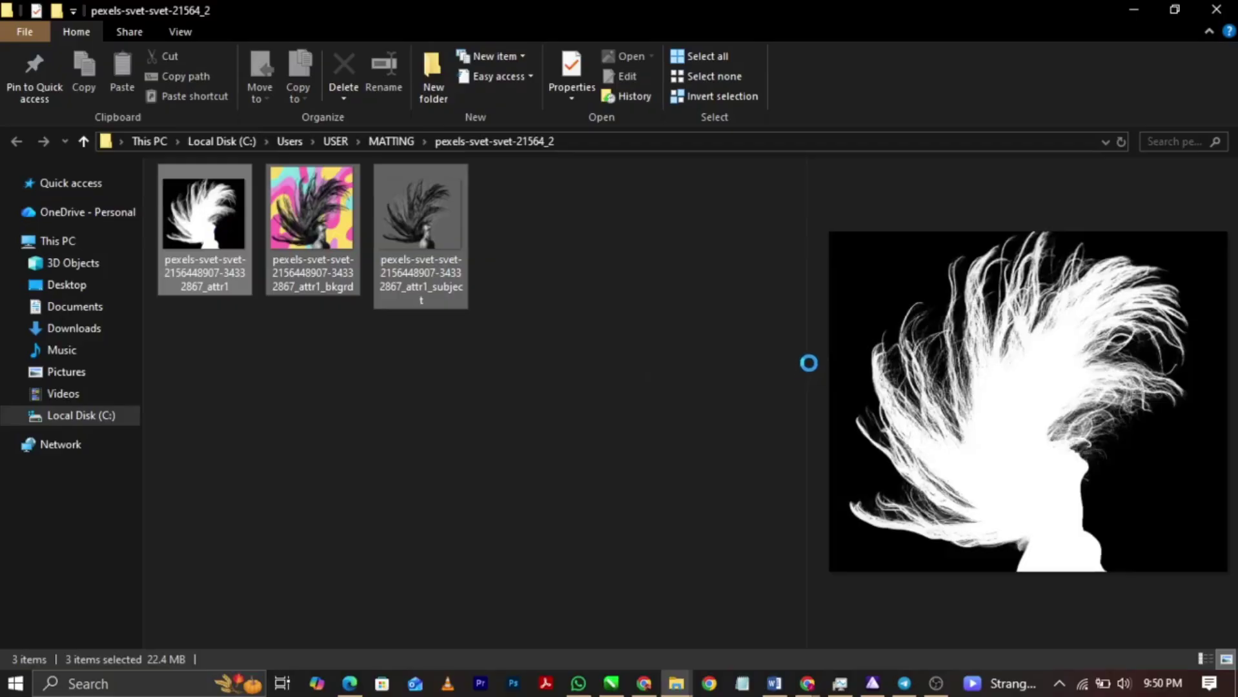
- Widen the File Explorer preview pane and preview the subject and colourful-background exports
{"action": "left_click", "coordinate": [801, 399]}
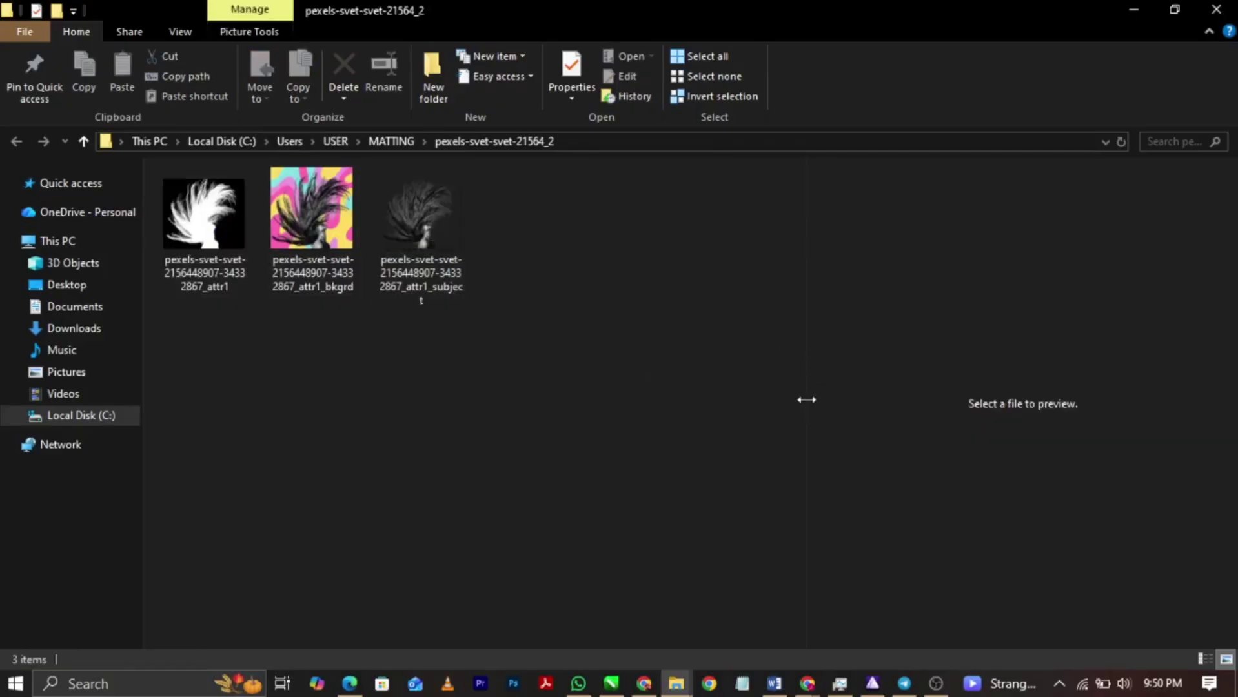
{"action": "left_click_drag", "start_coordinate": [806, 400], "coordinate": [466, 400]}
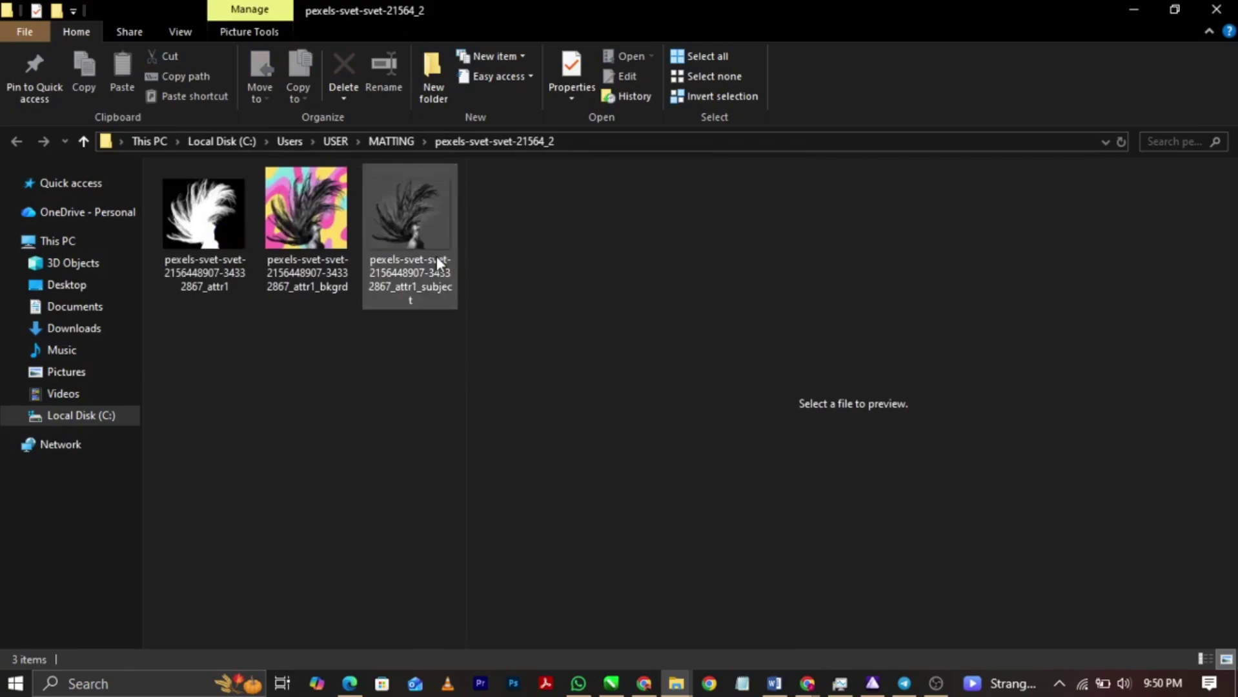
{"action": "left_click", "coordinate": [437, 262]}
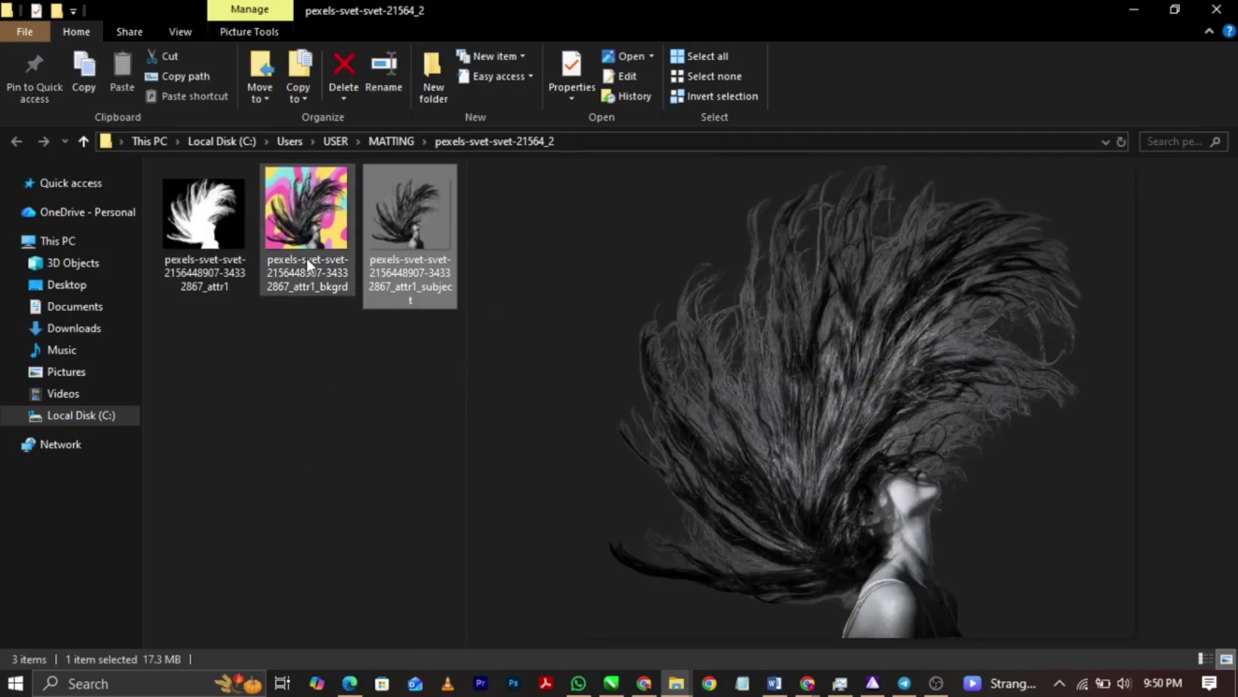
{"action": "left_click", "coordinate": [309, 244]}
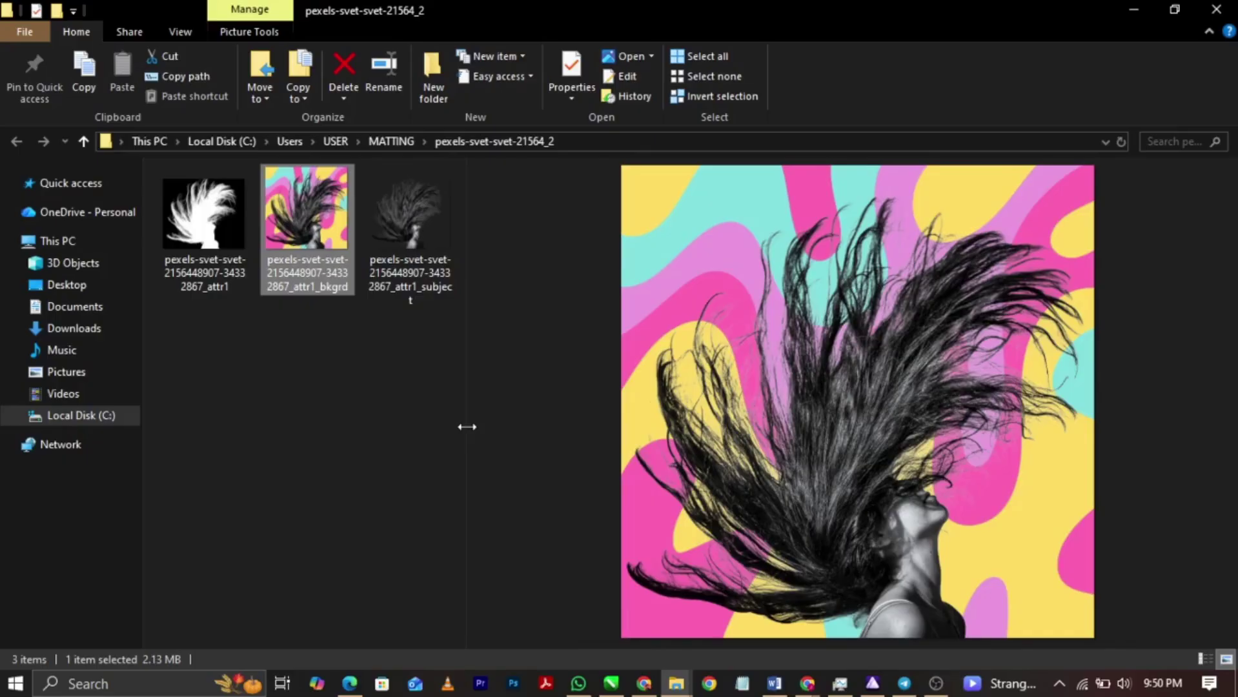
- Enlarge the preview further, compare the subject, mask and composite PNGs, then return to Aiarty
{"action": "left_click_drag", "start_coordinate": [467, 426], "coordinate": [287, 429]}
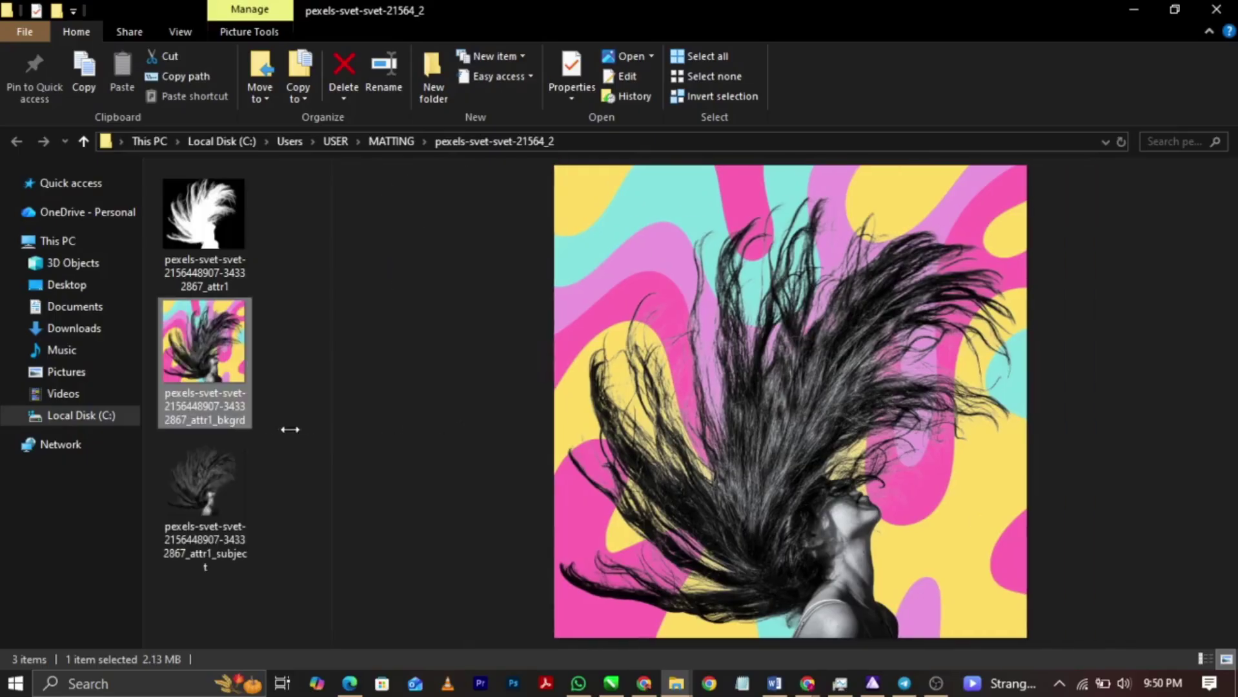
{"action": "left_click", "coordinate": [176, 492]}
{"action": "left_click", "coordinate": [232, 229]}
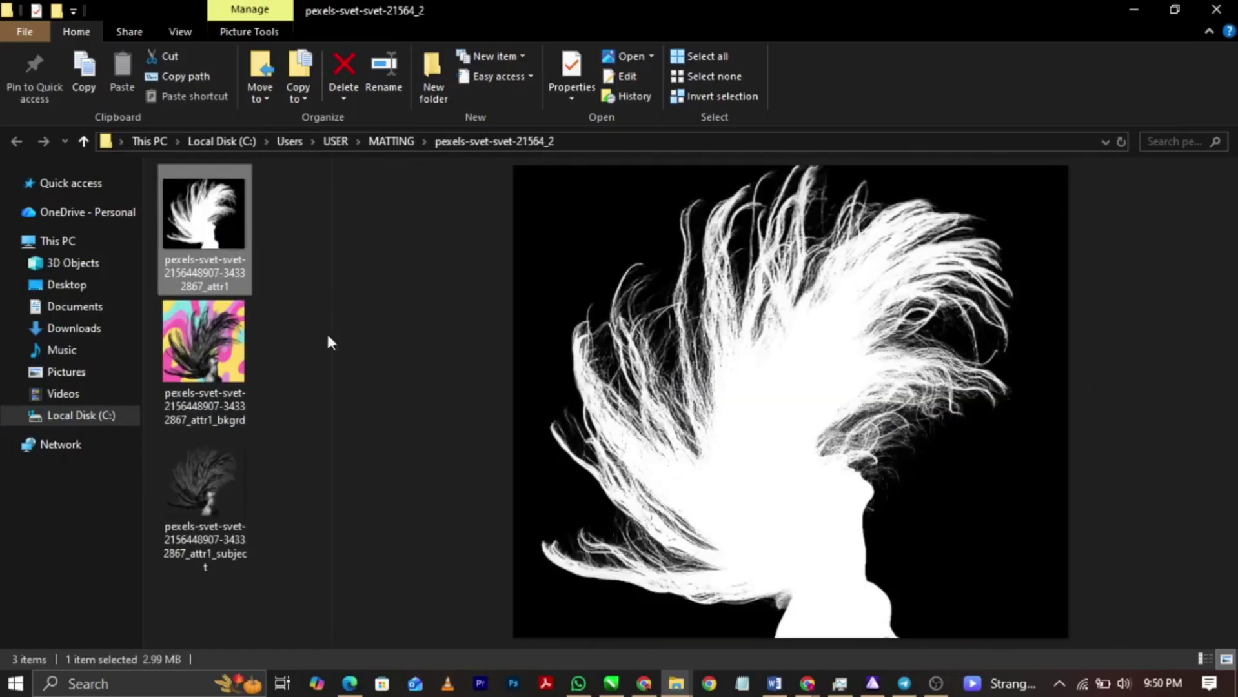
{"action": "left_click", "coordinate": [206, 371]}
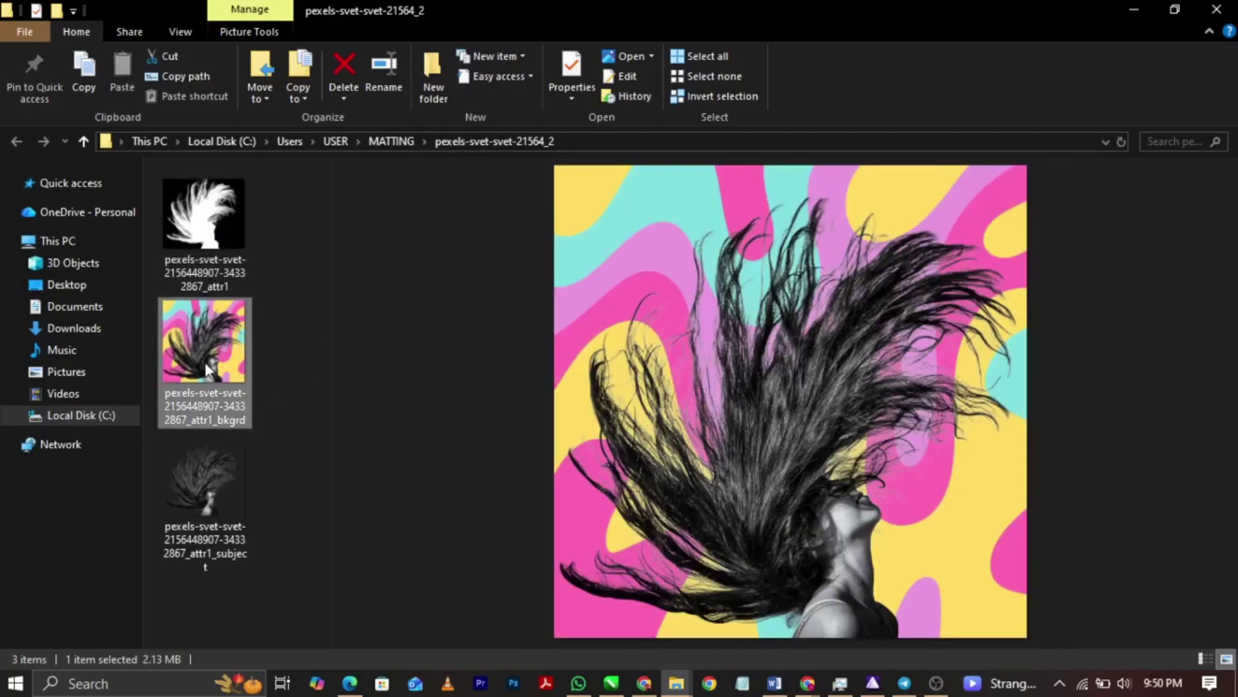
{"action": "left_click", "coordinate": [237, 496]}
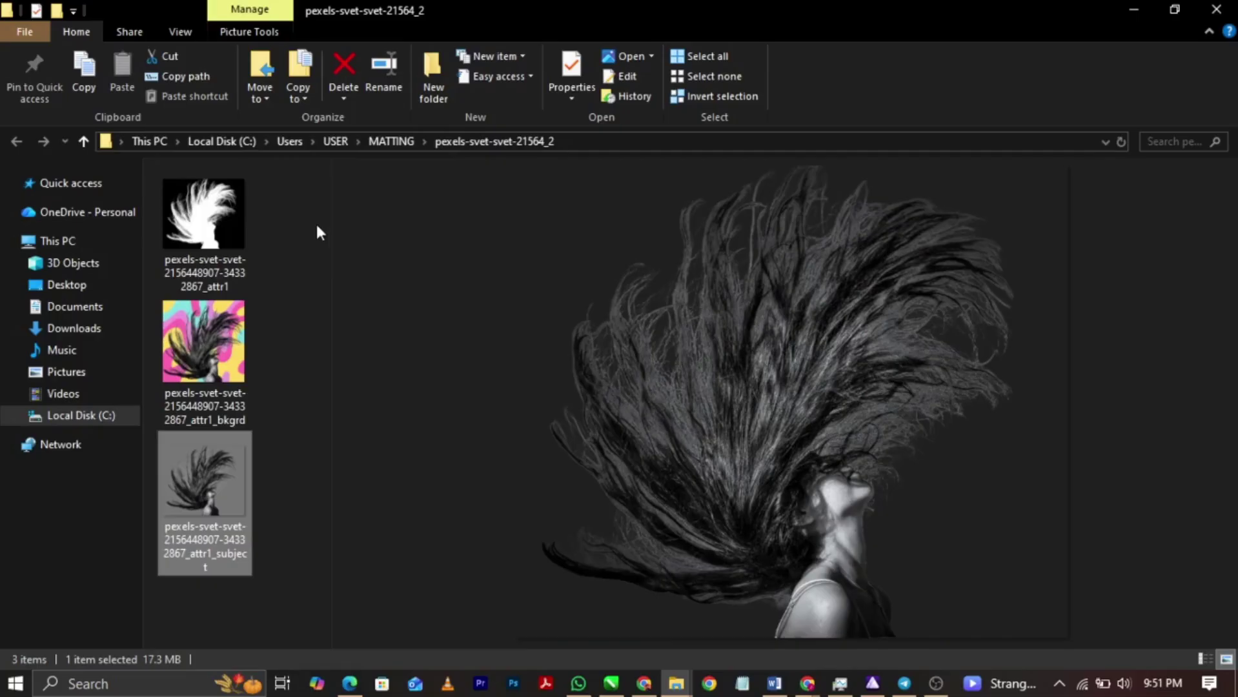
{"action": "left_click", "coordinate": [874, 685]}
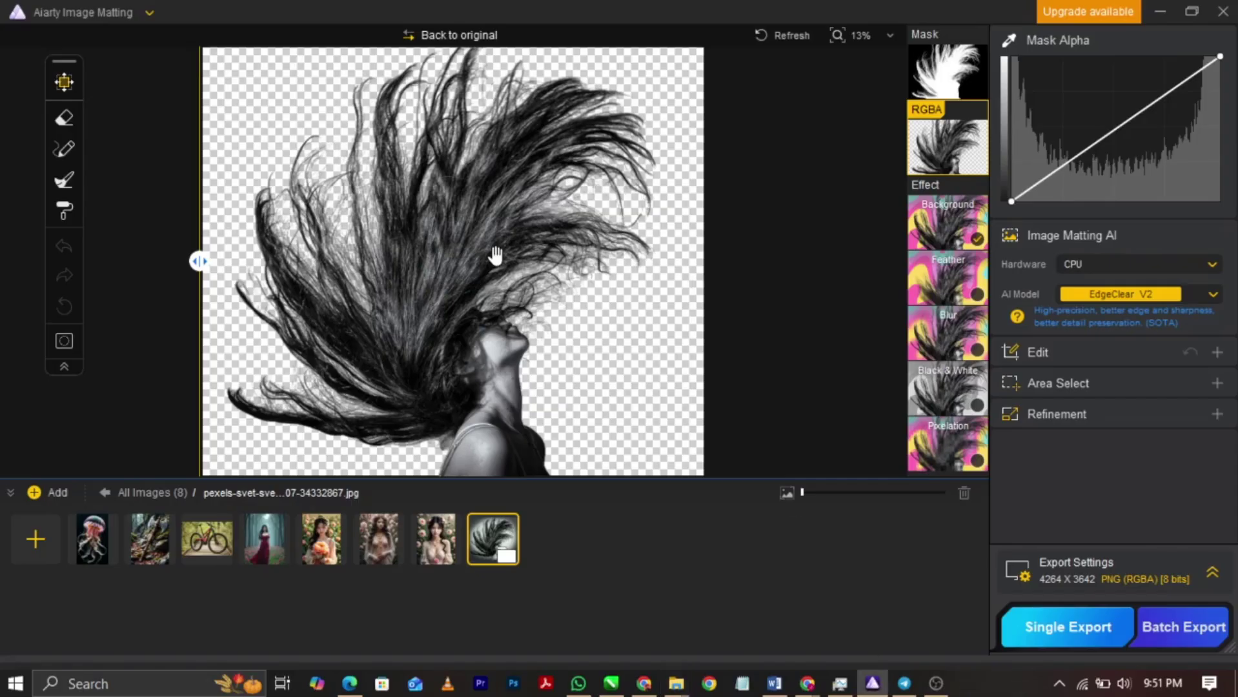